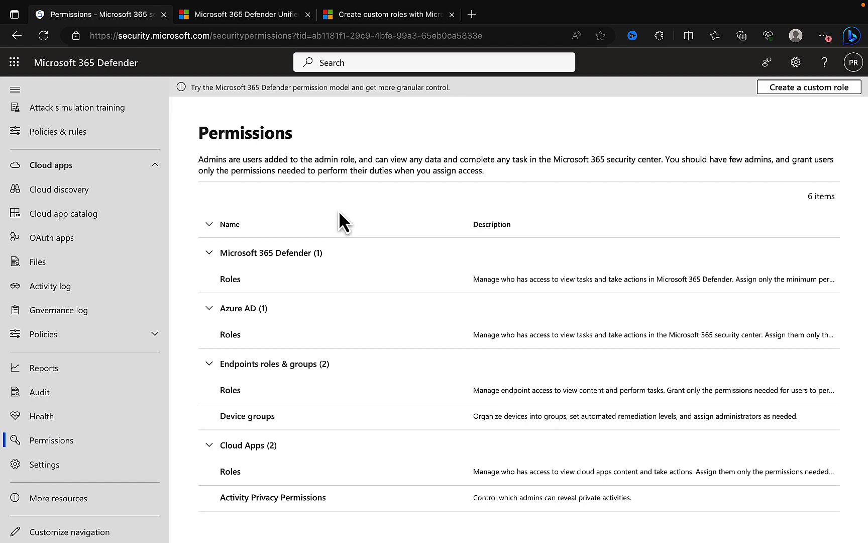
Go to the Microsoft 365 Defender Roles page under Permissions in the navigation pane.
{"action": "scroll", "coordinate": [16, 185], "scroll_direction": "up", "scroll_amount": 10}
{"action": "scroll", "coordinate": [18, 171], "scroll_direction": "down", "scroll_amount": 5}
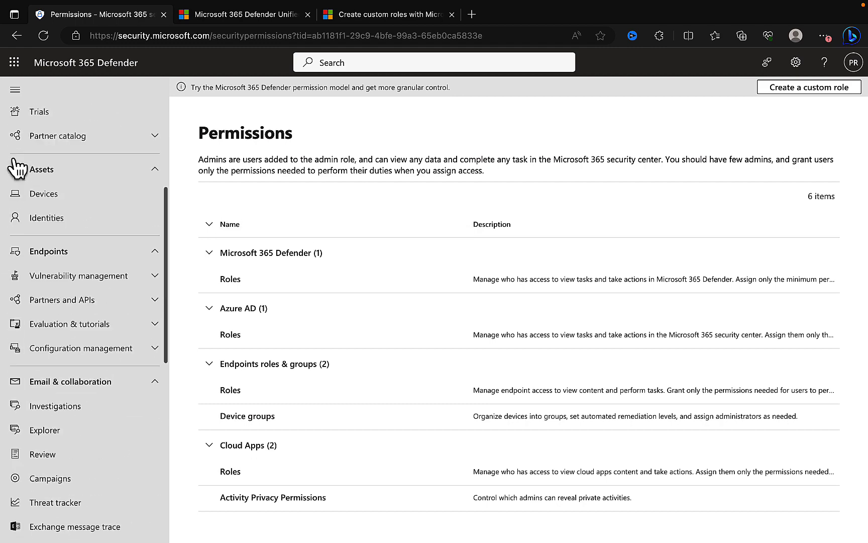
{"action": "scroll", "coordinate": [18, 169], "scroll_direction": "down", "scroll_amount": 8}
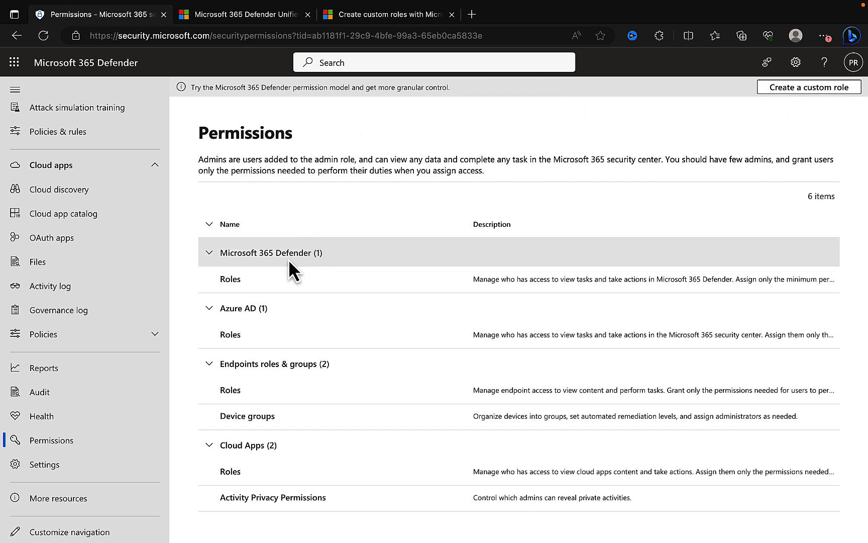
{"action": "left_click", "coordinate": [235, 280]}
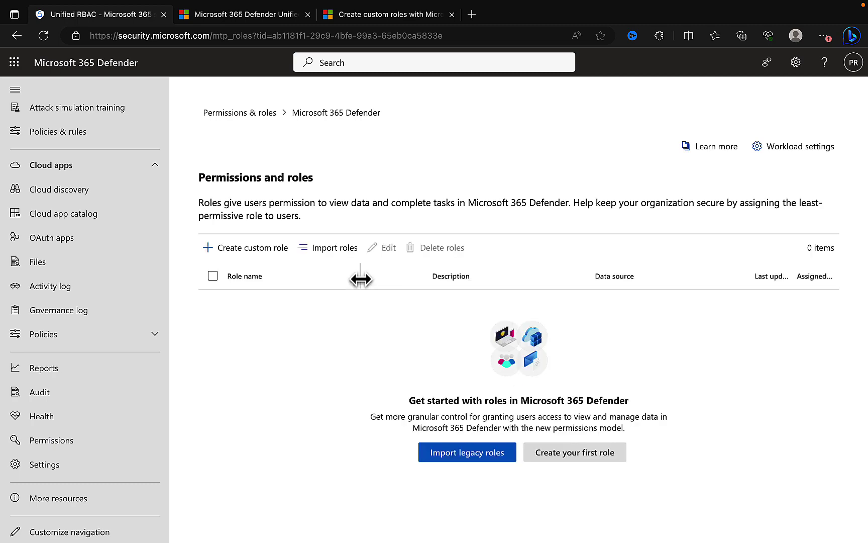
Collapse the left navigation pane so the Permissions and roles page fills the window.
{"action": "scroll", "coordinate": [116, 211], "scroll_direction": "up", "scroll_amount": 10}
{"action": "left_click", "coordinate": [19, 96]}
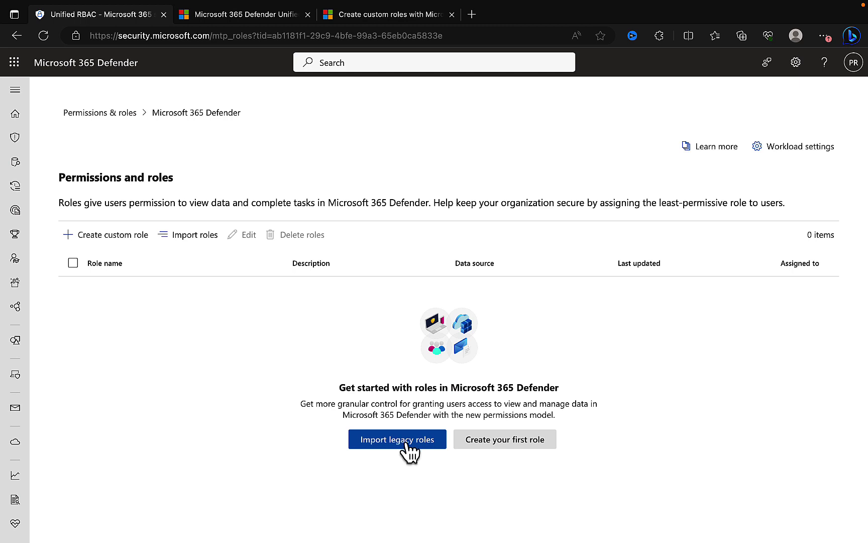
Begin a custom role with the role name 'Security Analyst Custom', moving on to Description.
{"action": "left_click", "coordinate": [523, 445]}
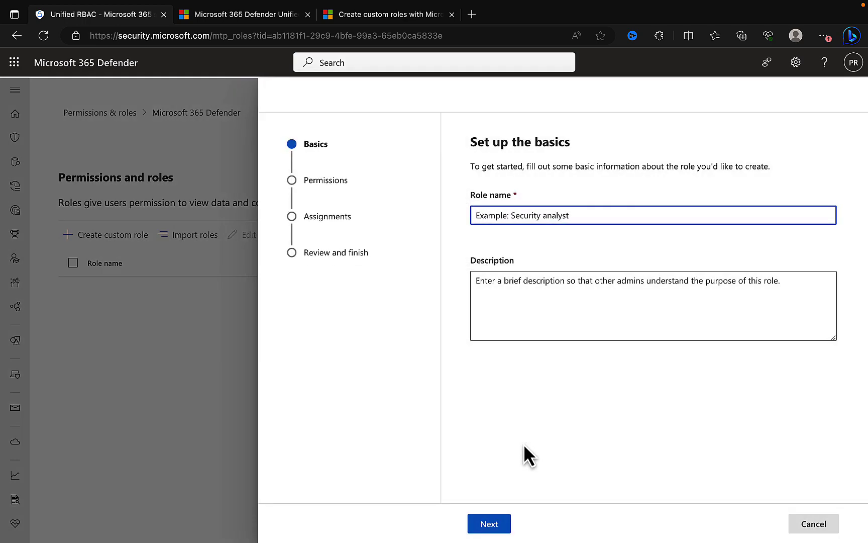
{"action": "left_click", "coordinate": [807, 525]}
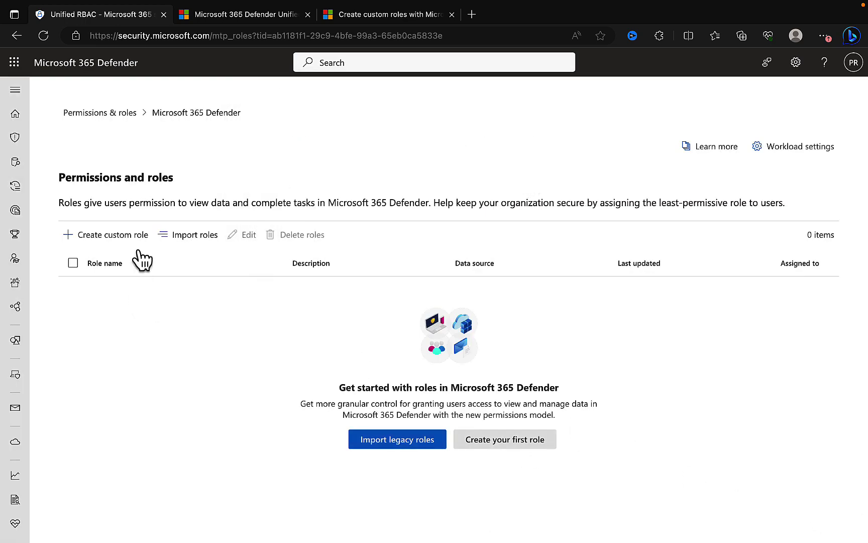
{"action": "left_click", "coordinate": [108, 238]}
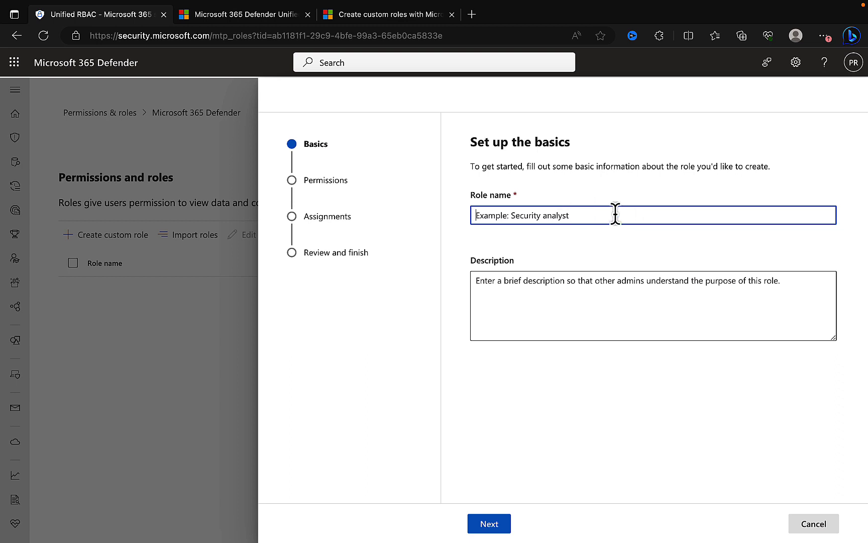
{"action": "type", "text": "S"}
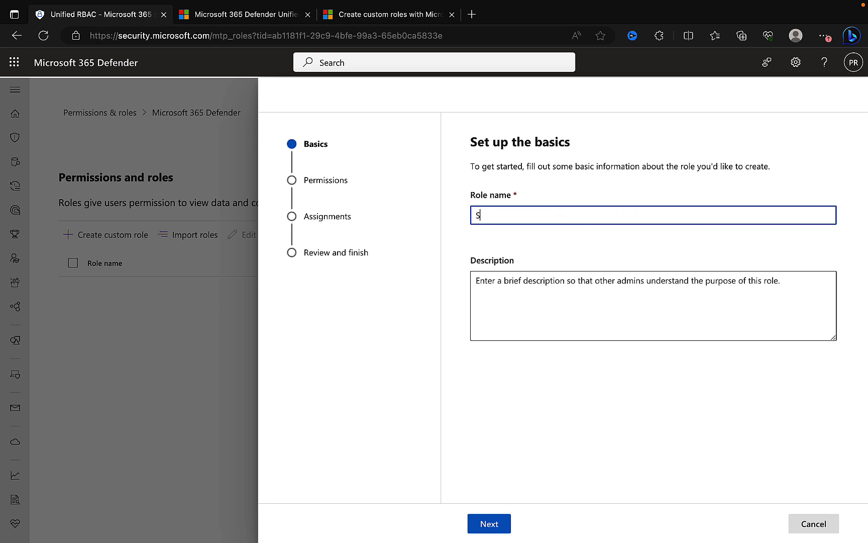
{"action": "type", "text": "ecurity Analyst Custom"}
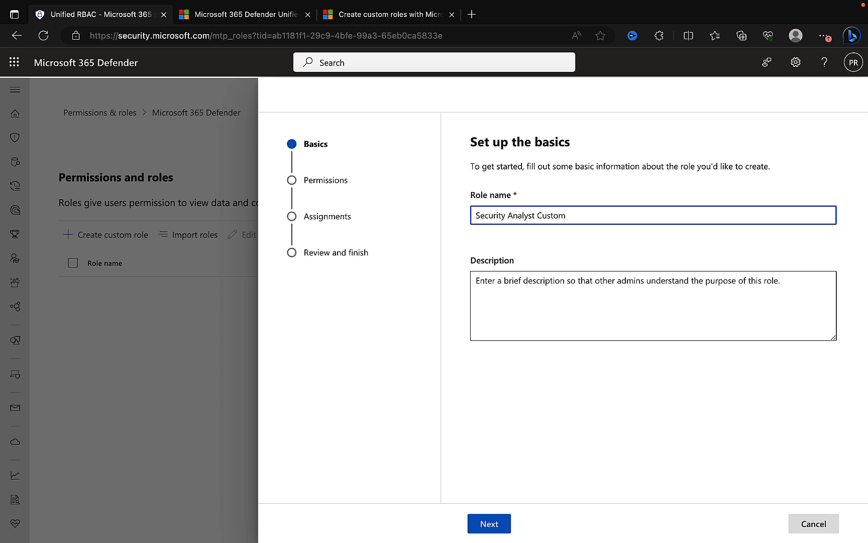
{"action": "left_click", "coordinate": [533, 282]}
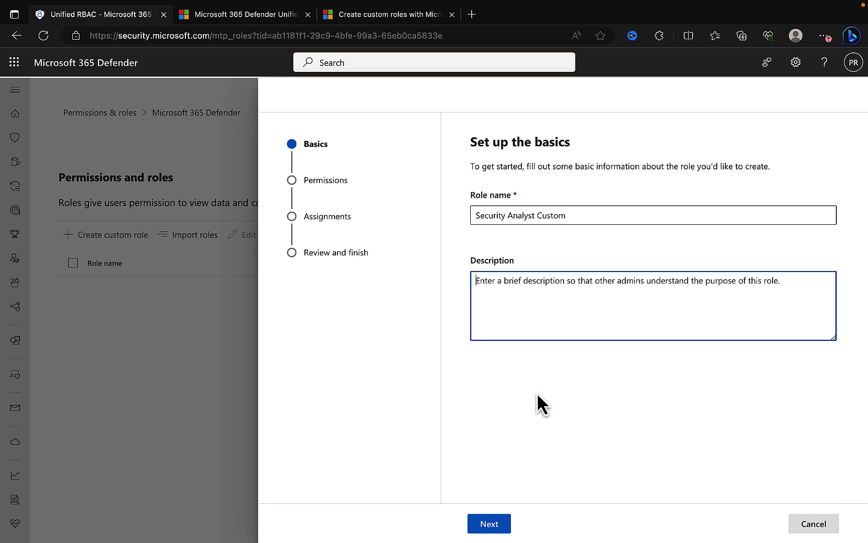
Advance to the Permissions step and open the Security operations group.
{"action": "left_click", "coordinate": [492, 526]}
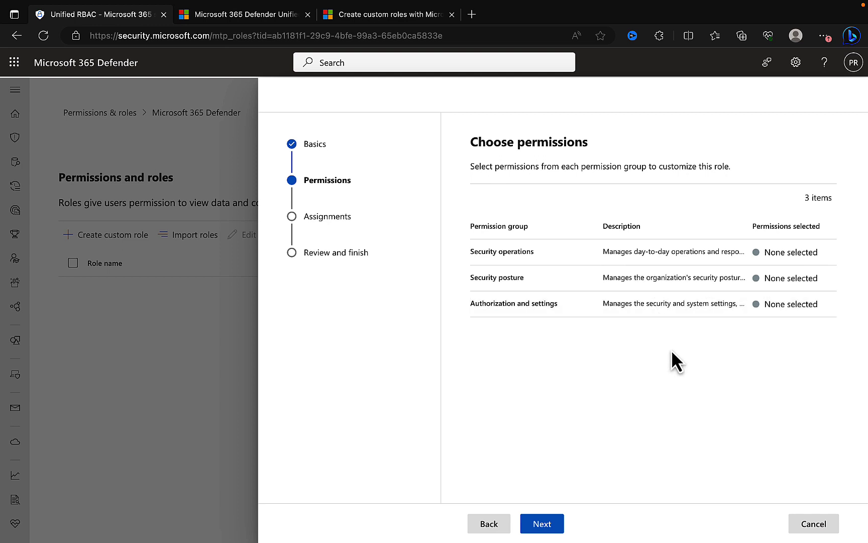
{"action": "left_click", "coordinate": [508, 250]}
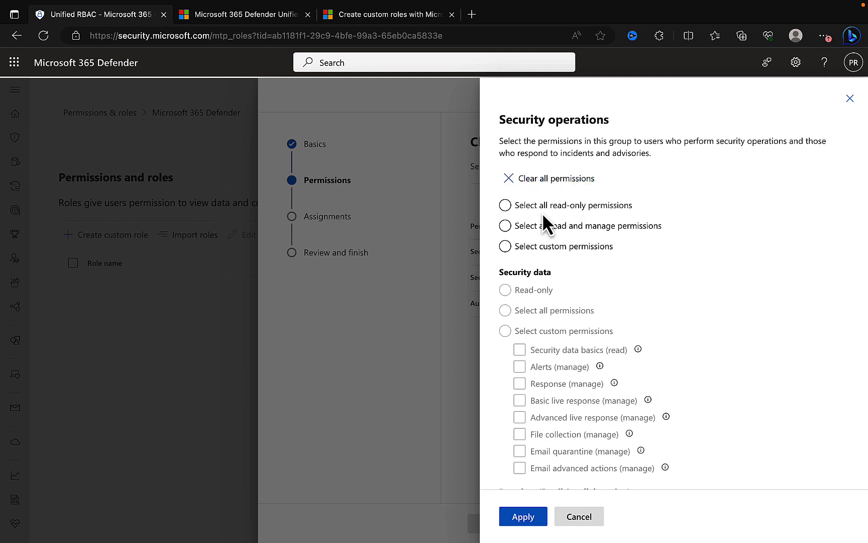
Choose Select custom permissions for Security operations and Security data, leaving Response (manage) unchecked.
{"action": "left_click", "coordinate": [523, 210]}
{"action": "left_click", "coordinate": [582, 229]}
{"action": "left_click", "coordinate": [506, 247]}
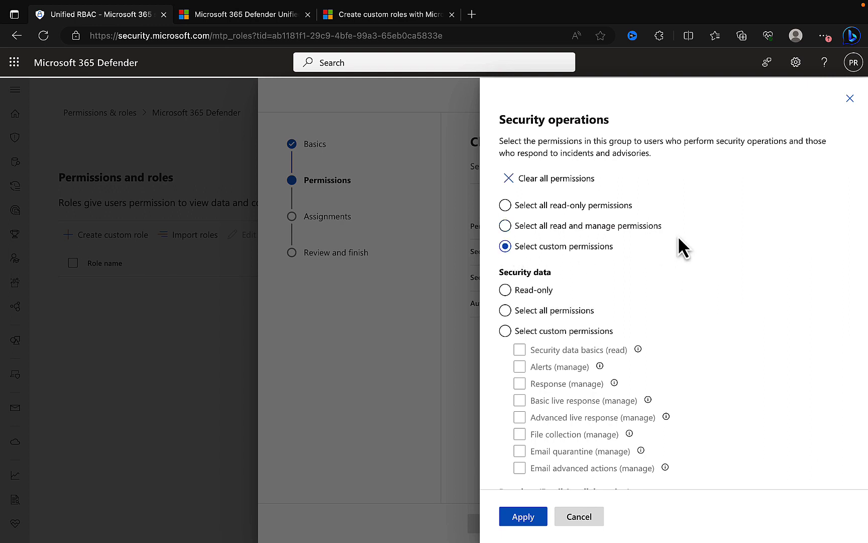
{"action": "scroll", "coordinate": [726, 344], "scroll_direction": "down", "scroll_amount": 2}
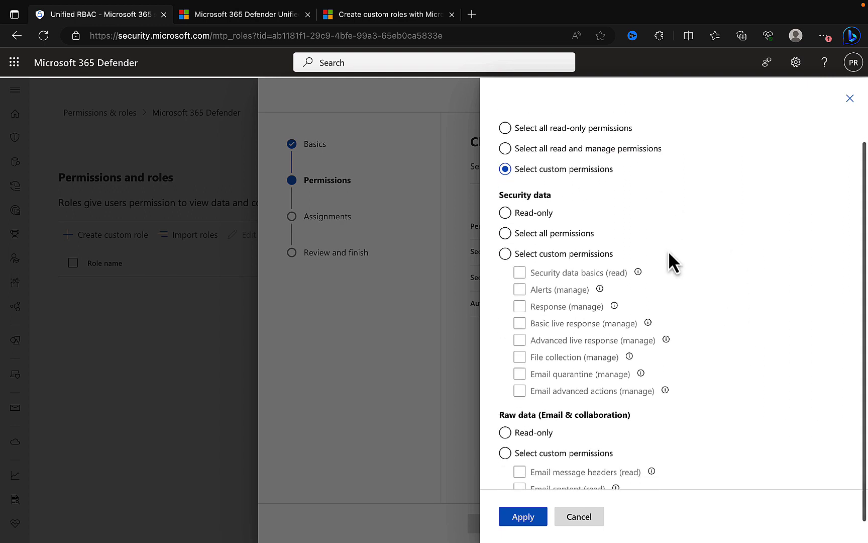
{"action": "left_click", "coordinate": [506, 213]}
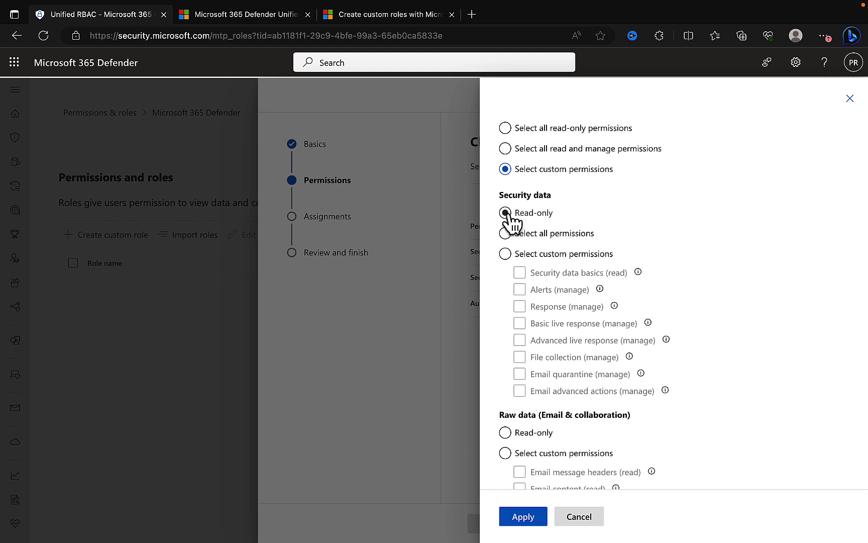
{"action": "left_click", "coordinate": [505, 233]}
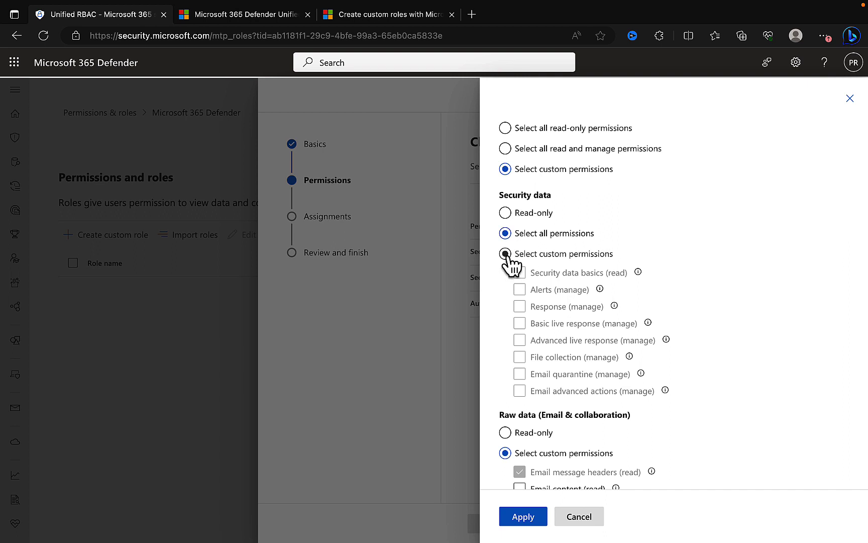
{"action": "left_click", "coordinate": [505, 253]}
{"action": "scroll", "coordinate": [700, 311], "scroll_direction": "down", "scroll_amount": 1}
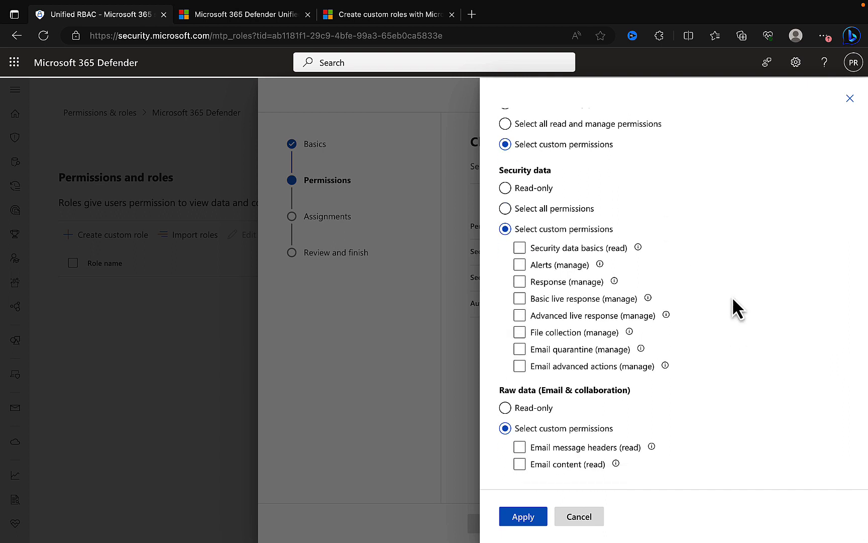
{"action": "left_click", "coordinate": [540, 284]}
{"action": "left_click", "coordinate": [590, 283]}
Grant Security data basics (read) only, leaving Alerts (manage) and Response (manage) unchecked.
{"action": "mouse_move", "coordinate": [638, 248]}
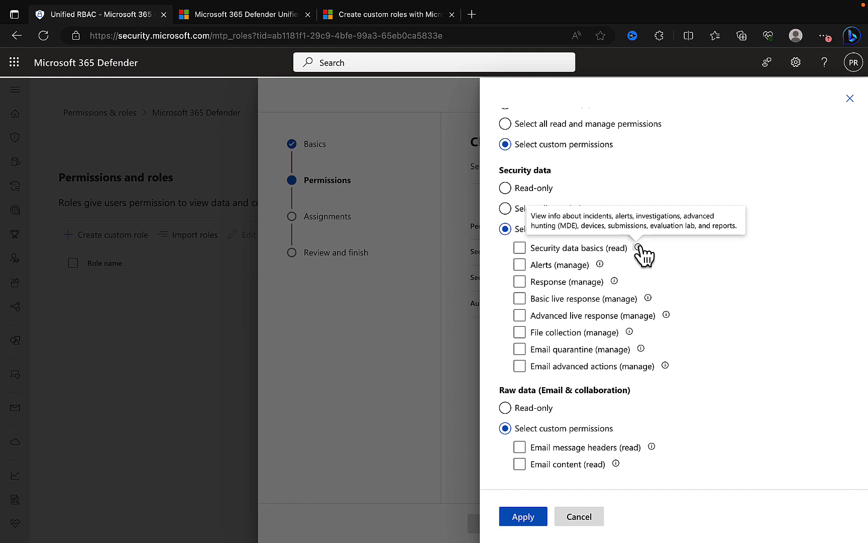
{"action": "left_click", "coordinate": [563, 266]}
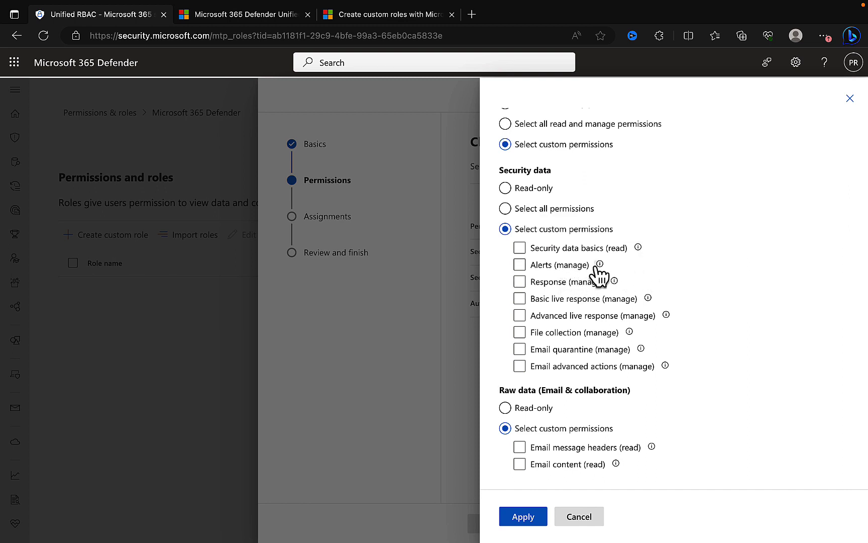
{"action": "mouse_move", "coordinate": [599, 266]}
{"action": "left_click", "coordinate": [520, 248]}
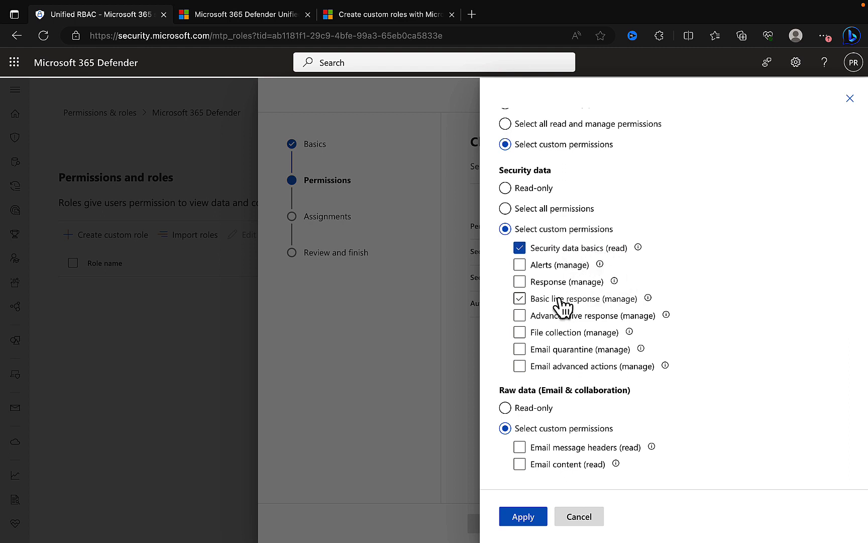
{"action": "left_click", "coordinate": [521, 265]}
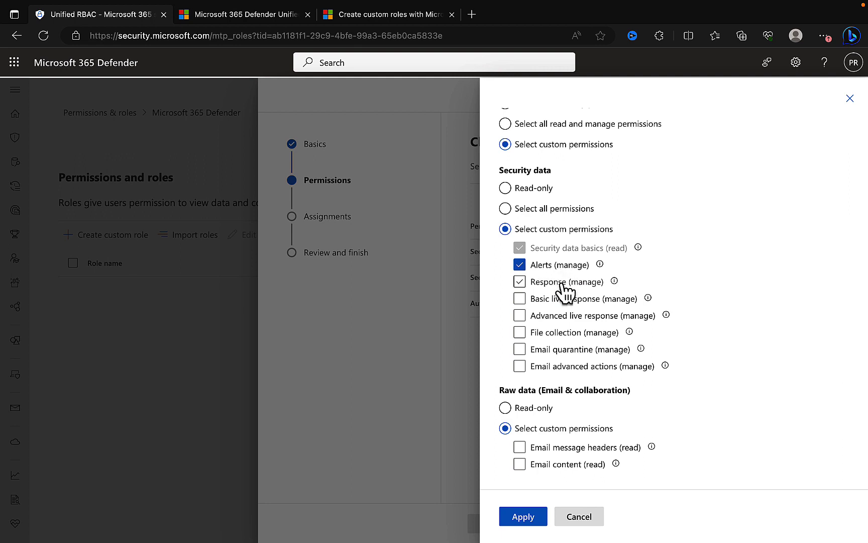
{"action": "left_click", "coordinate": [522, 282]}
{"action": "left_click", "coordinate": [521, 266]}
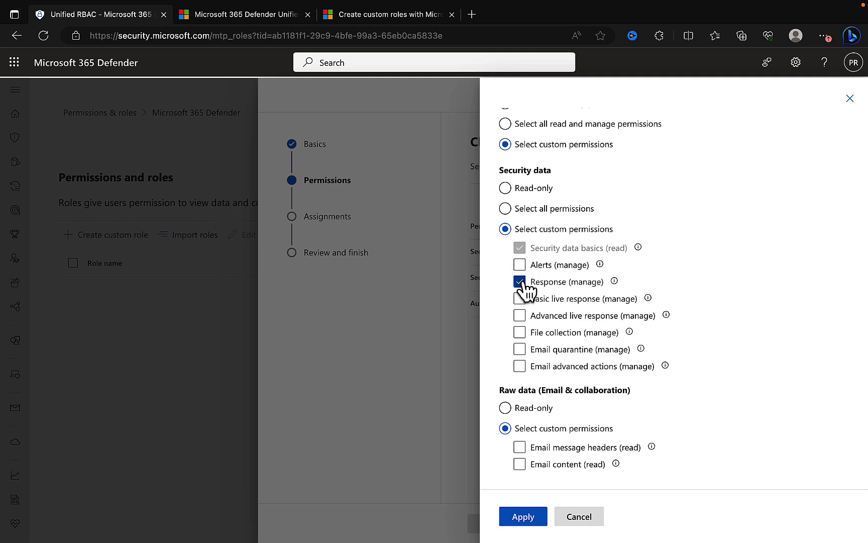
{"action": "left_click", "coordinate": [526, 283]}
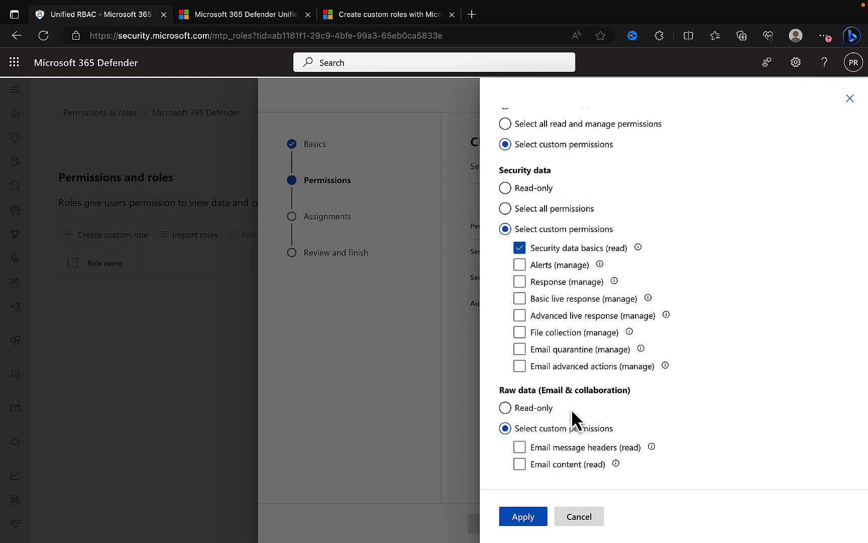
Grant Email message headers (read) under Raw data and apply the Security operations permissions.
{"action": "left_click", "coordinate": [519, 409]}
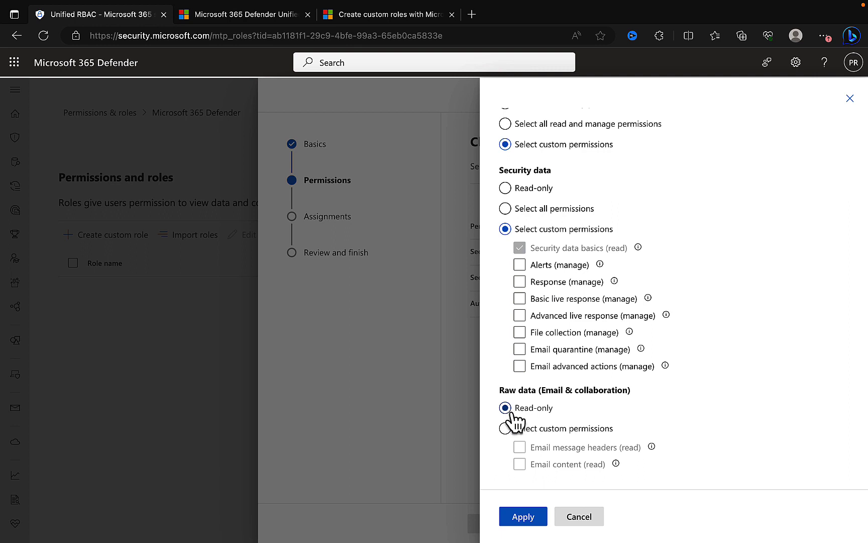
{"action": "left_click", "coordinate": [506, 431]}
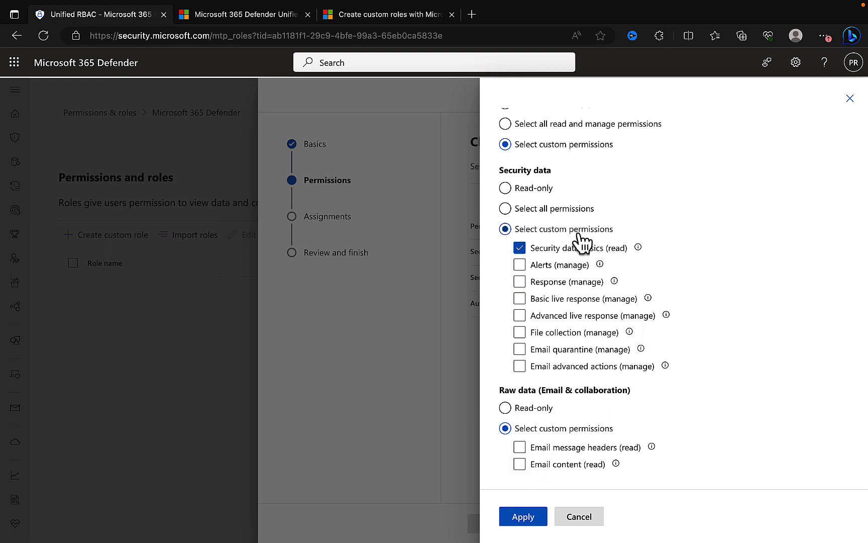
{"action": "left_click", "coordinate": [558, 447]}
{"action": "left_click", "coordinate": [548, 465]}
{"action": "left_click", "coordinate": [548, 467]}
{"action": "mouse_move", "coordinate": [652, 447]}
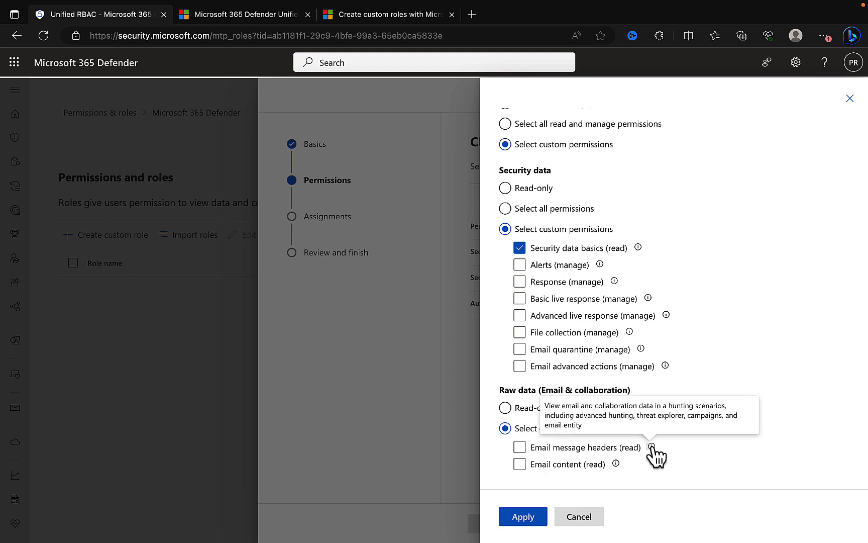
{"action": "left_click", "coordinate": [528, 450]}
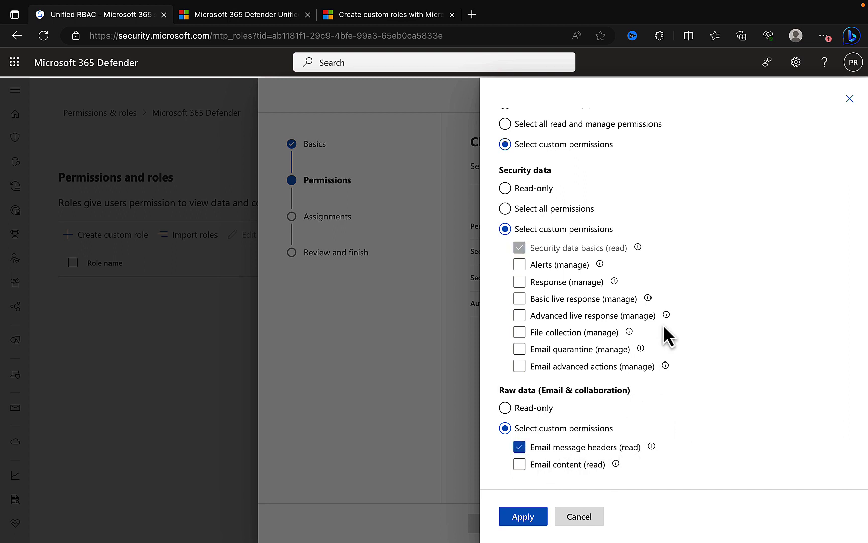
{"action": "left_click", "coordinate": [522, 517]}
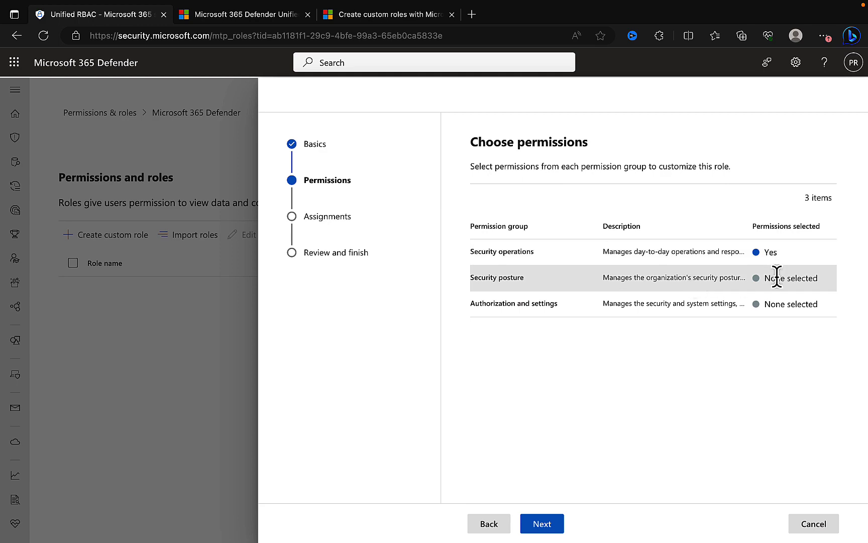
Set Security posture to custom permissions with Vulnerability management (read) and Secure Score (read), then apply.
{"action": "left_click", "coordinate": [513, 284]}
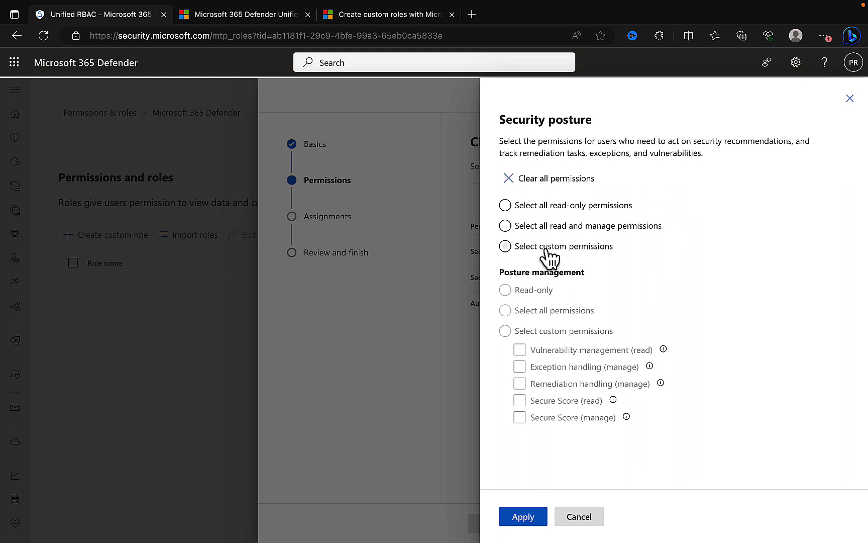
{"action": "left_click", "coordinate": [506, 246]}
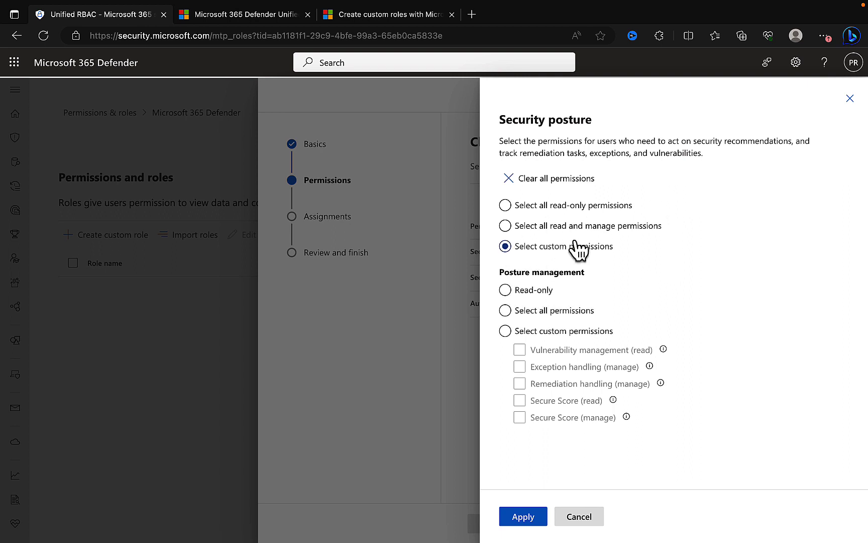
{"action": "left_click", "coordinate": [505, 330]}
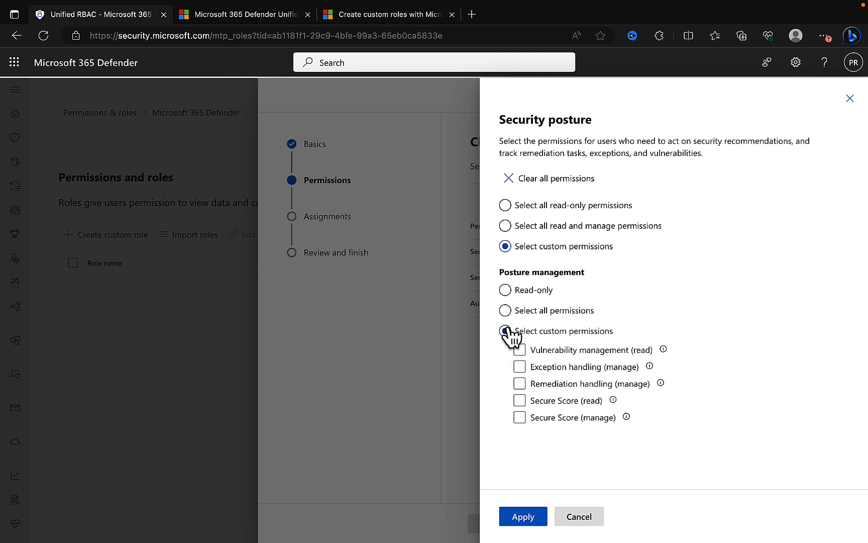
{"action": "left_click", "coordinate": [601, 350]}
{"action": "left_click", "coordinate": [611, 353]}
{"action": "left_click", "coordinate": [593, 368]}
{"action": "left_click", "coordinate": [602, 371]}
{"action": "left_click", "coordinate": [588, 385]}
{"action": "left_click", "coordinate": [624, 388]}
{"action": "left_click", "coordinate": [522, 404]}
{"action": "left_click", "coordinate": [522, 352]}
{"action": "left_click", "coordinate": [513, 517]}
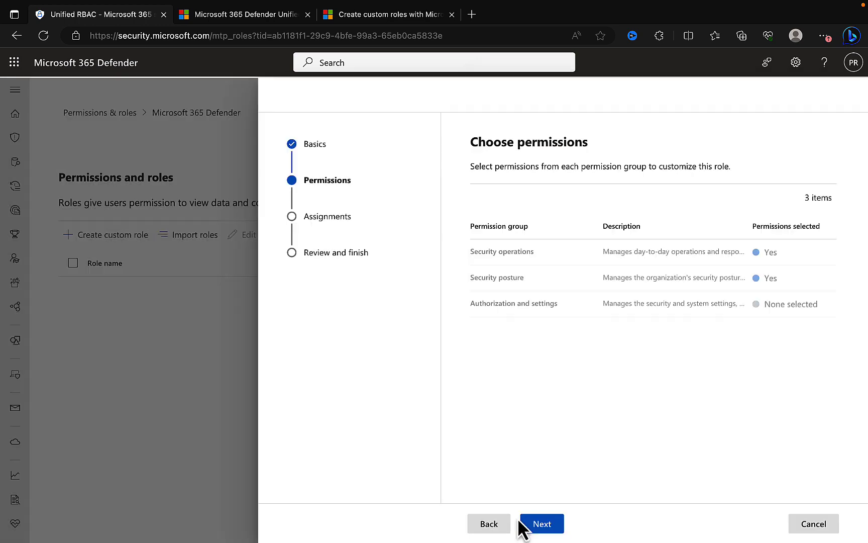
{"action": "left_click", "coordinate": [525, 311]}
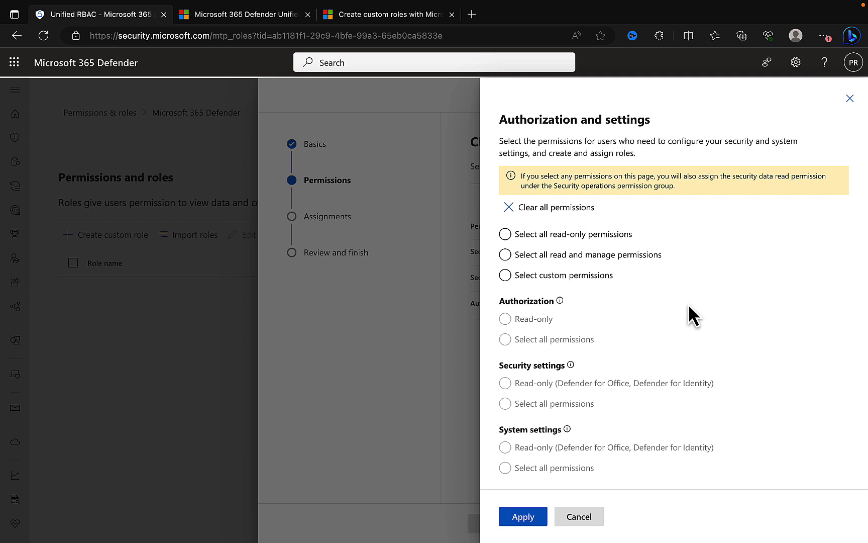
{"action": "left_click", "coordinate": [551, 235]}
{"action": "left_click", "coordinate": [569, 255]}
{"action": "scroll", "coordinate": [593, 425], "scroll_direction": "down", "scroll_amount": 1}
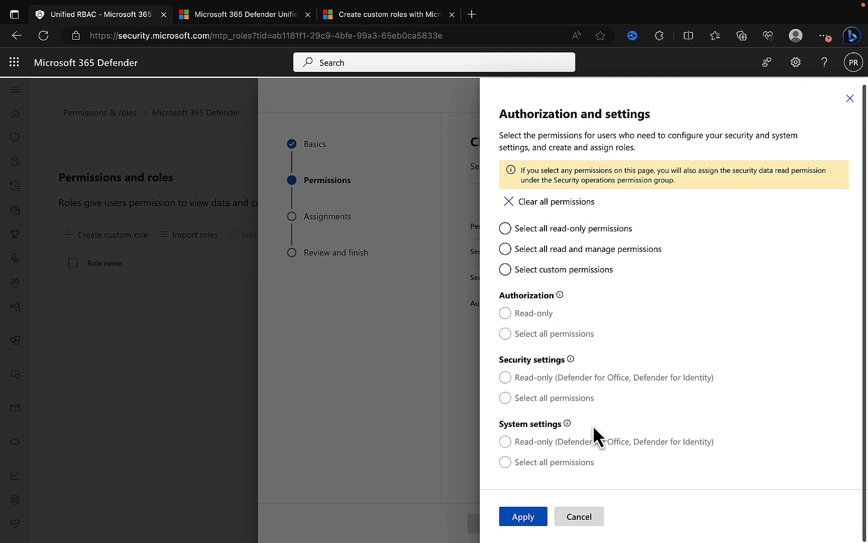
{"action": "left_click", "coordinate": [579, 523]}
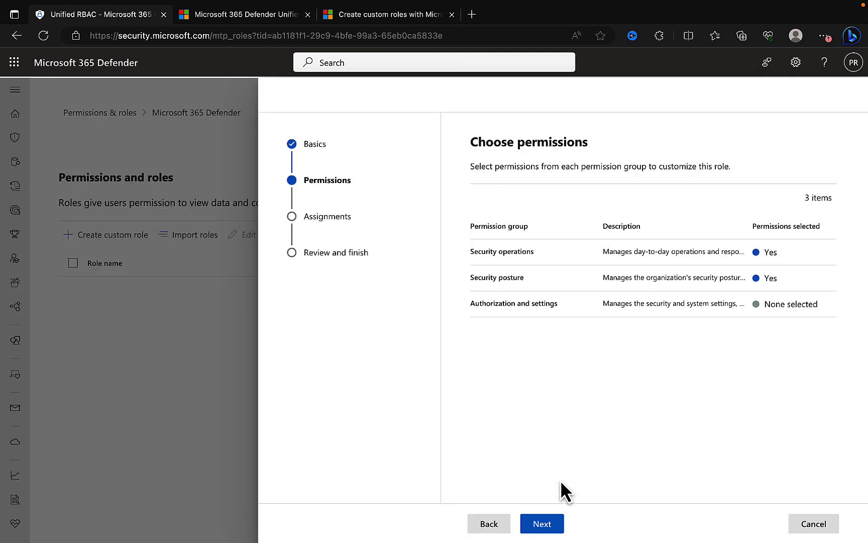
Advance to Assignments and add a new assignment named 'Assignment 1'.
{"action": "left_click", "coordinate": [559, 524]}
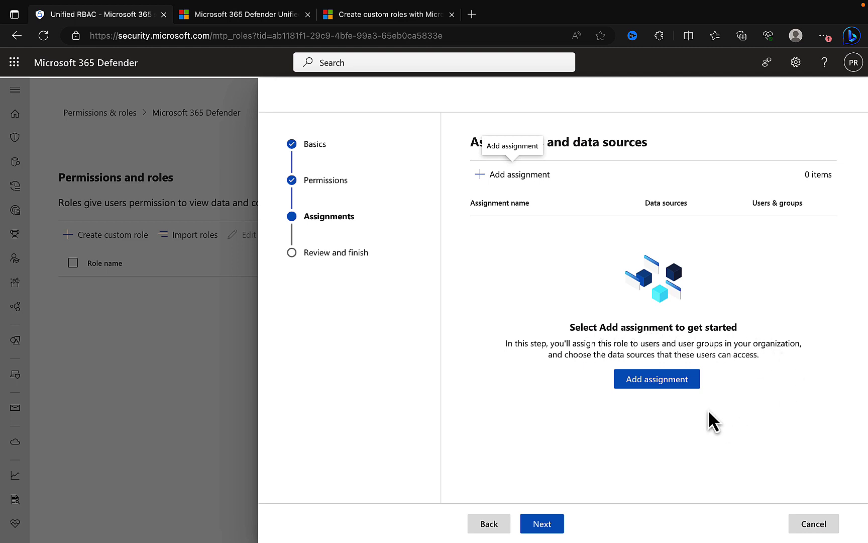
{"action": "left_click", "coordinate": [642, 380]}
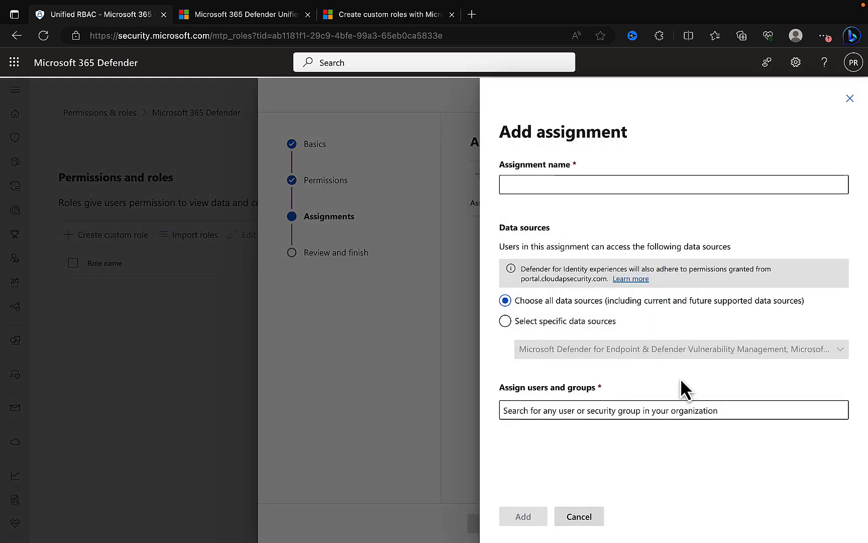
{"action": "left_click", "coordinate": [561, 182]}
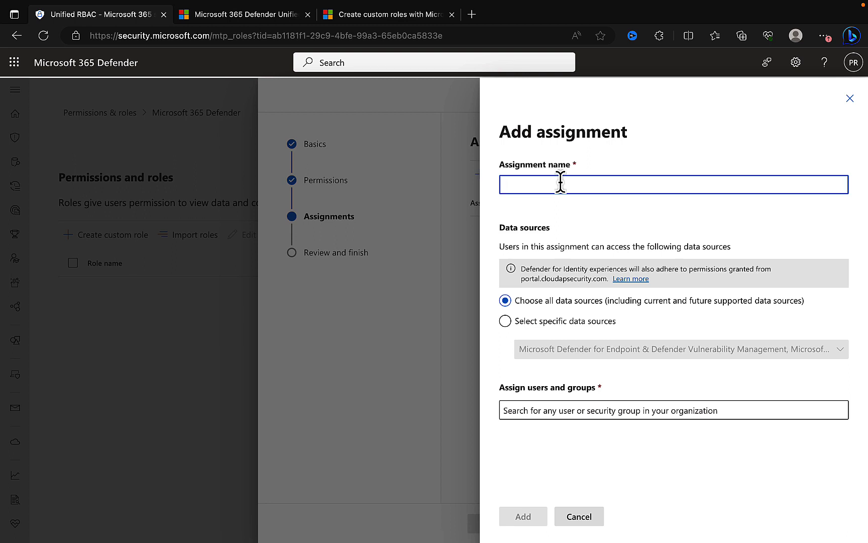
{"action": "type", "text": "Assignment 1"}
Limit Assignment 1 to specific data sources, excluding Microsoft Defender for Identity.
{"action": "left_click", "coordinate": [554, 331]}
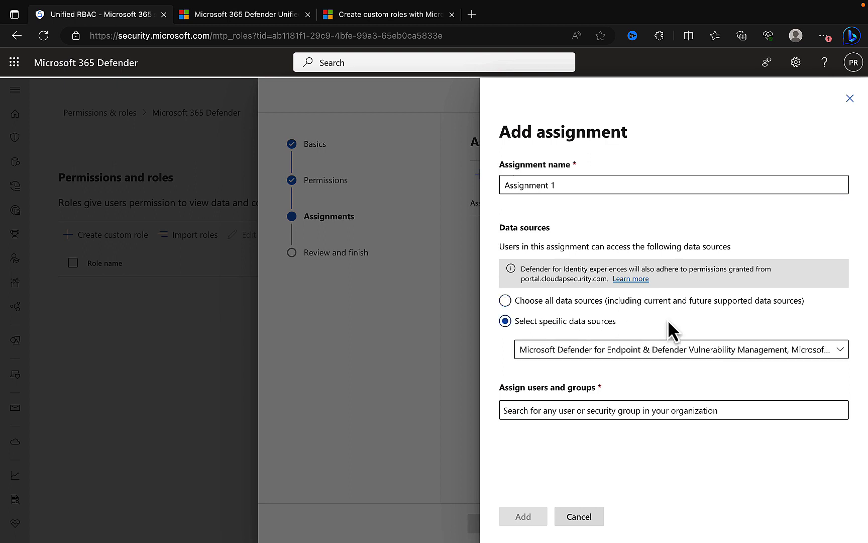
{"action": "left_click", "coordinate": [848, 353]}
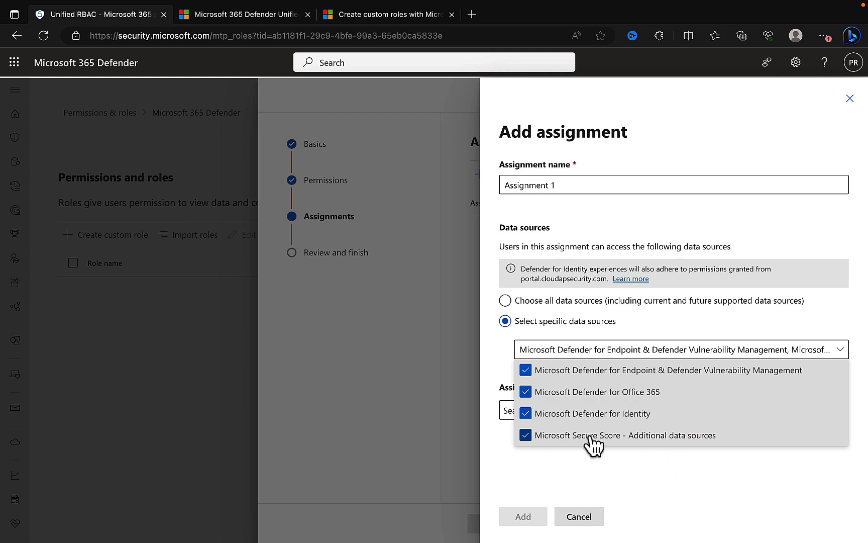
{"action": "left_click", "coordinate": [539, 415]}
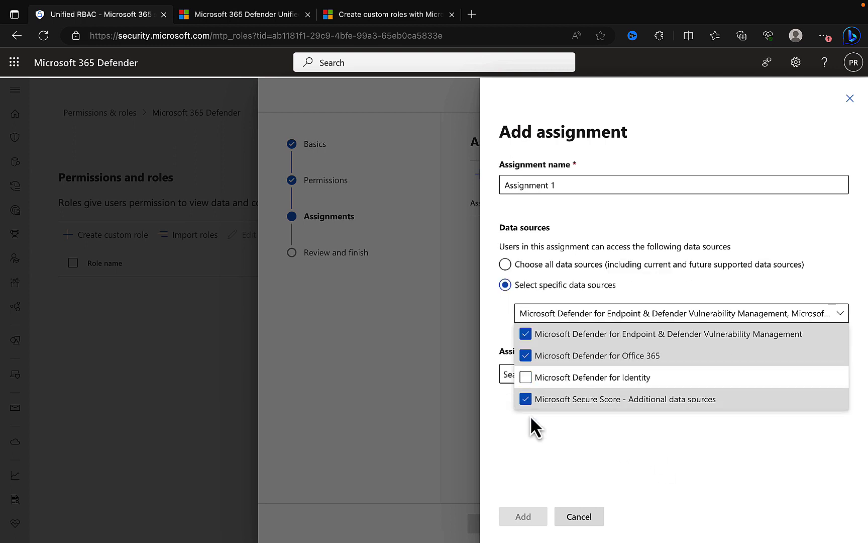
{"action": "left_click", "coordinate": [636, 427]}
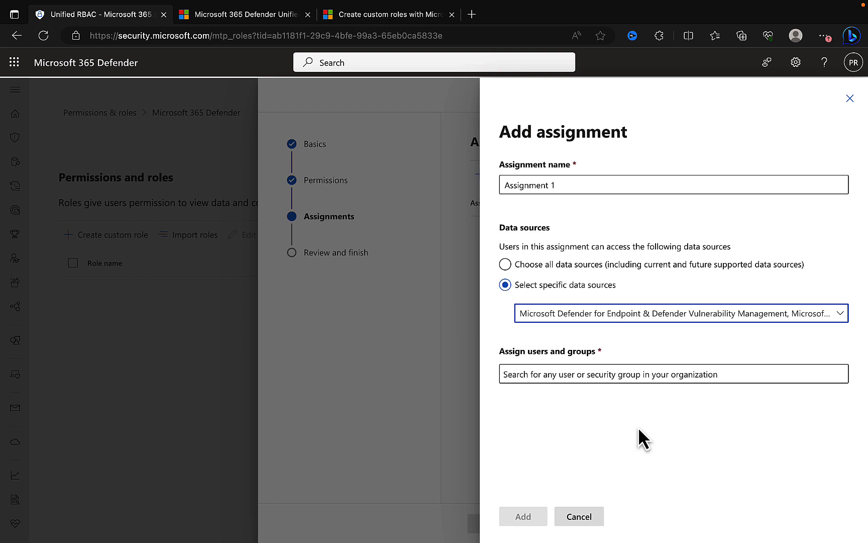
Assign one user to Assignment 1 from the users and groups search.
{"action": "left_click", "coordinate": [546, 375]}
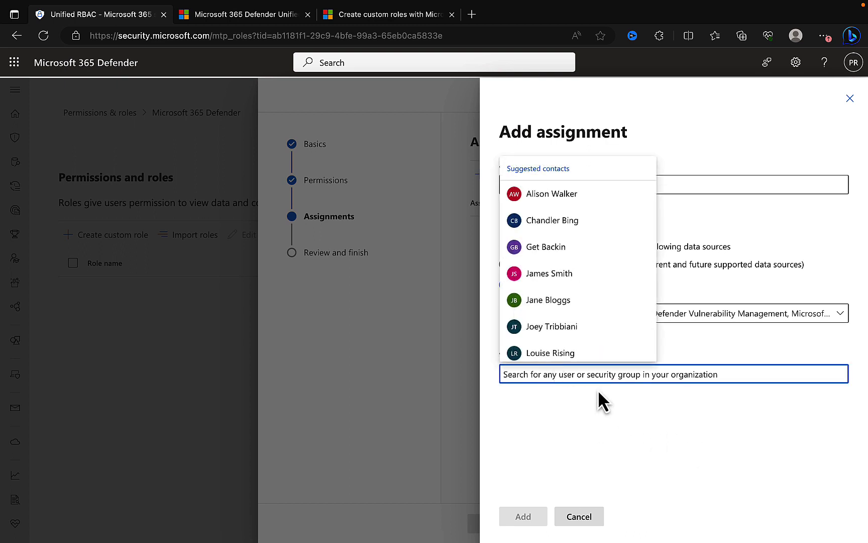
{"action": "scroll", "coordinate": [580, 311], "scroll_direction": "down", "scroll_amount": 3}
{"action": "scroll", "coordinate": [580, 314], "scroll_direction": "down", "scroll_amount": 1}
{"action": "scroll", "coordinate": [578, 309], "scroll_direction": "up", "scroll_amount": 5}
{"action": "left_click", "coordinate": [554, 293]}
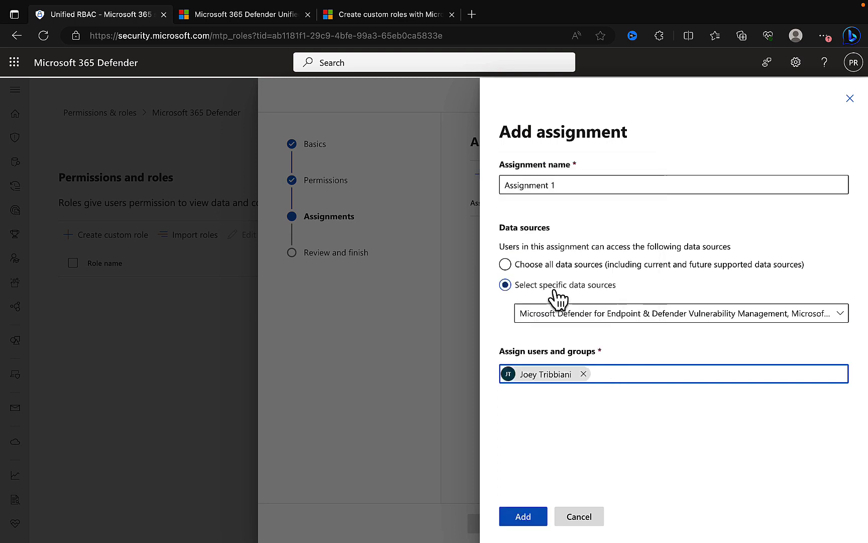
Add the assignment, submit the Security Analyst Custom role on Review and finish, and close the wizard.
{"action": "left_click", "coordinate": [527, 521]}
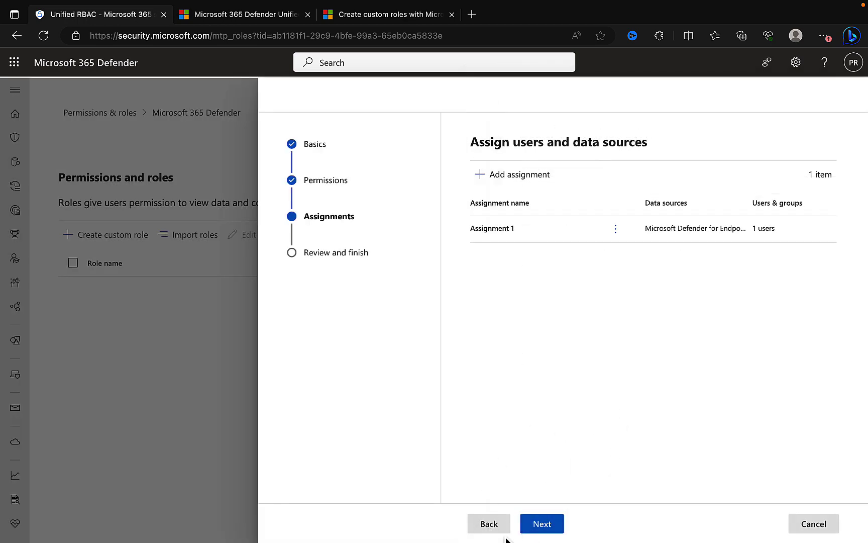
{"action": "left_click", "coordinate": [547, 525]}
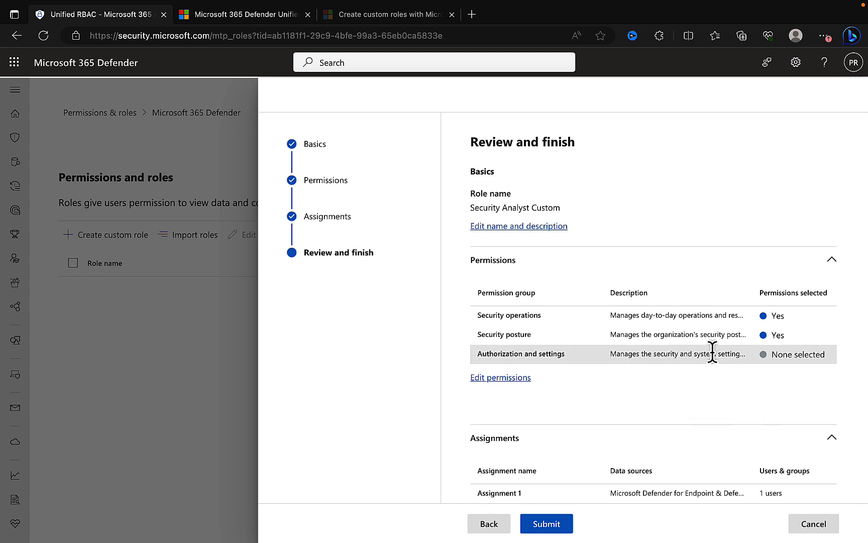
{"action": "scroll", "coordinate": [713, 354], "scroll_direction": "down", "scroll_amount": 1}
{"action": "left_click", "coordinate": [555, 531]}
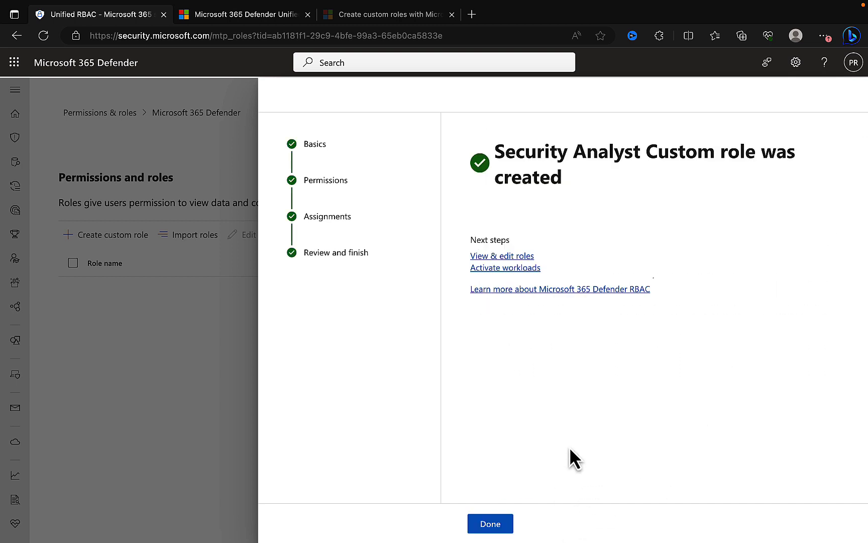
{"action": "left_click", "coordinate": [493, 525]}
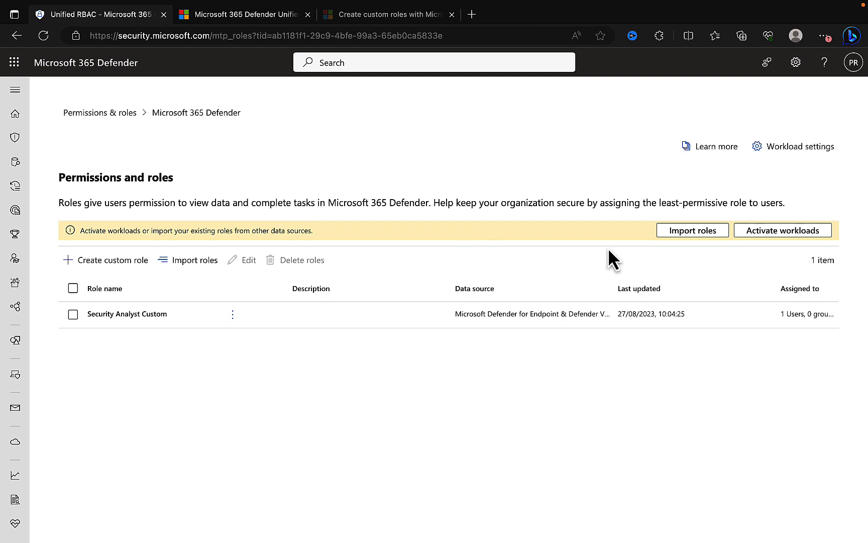
Import the Organization Management and Security Administrator roles from Email & collaboration.
{"action": "left_click", "coordinate": [688, 232]}
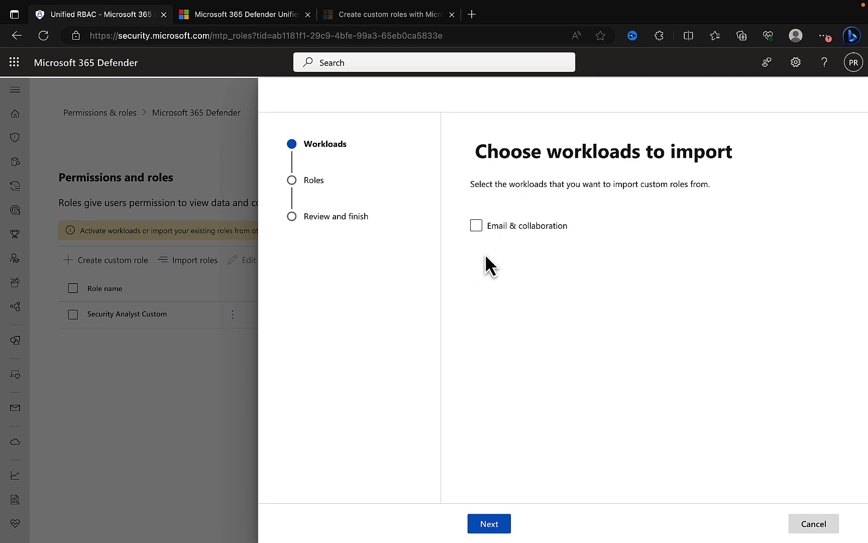
{"action": "left_click", "coordinate": [476, 228]}
{"action": "left_click", "coordinate": [481, 520]}
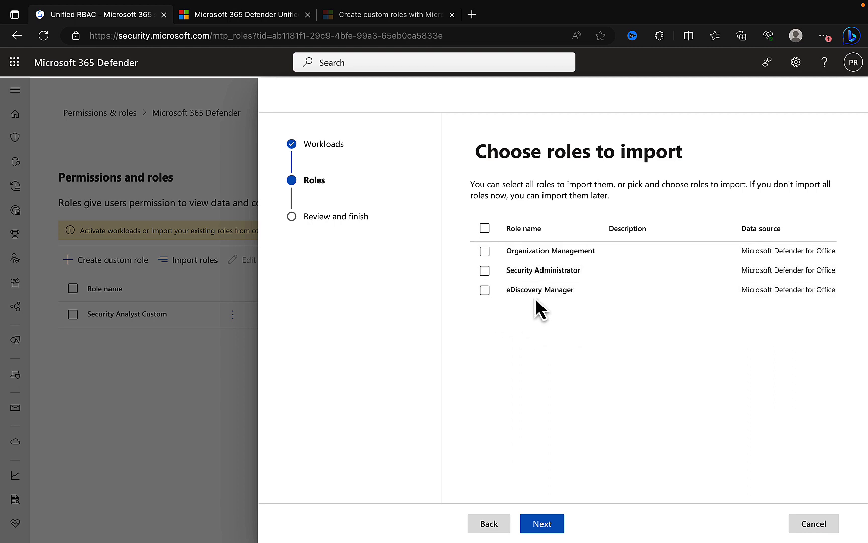
{"action": "left_click", "coordinate": [485, 271]}
{"action": "left_click", "coordinate": [485, 252]}
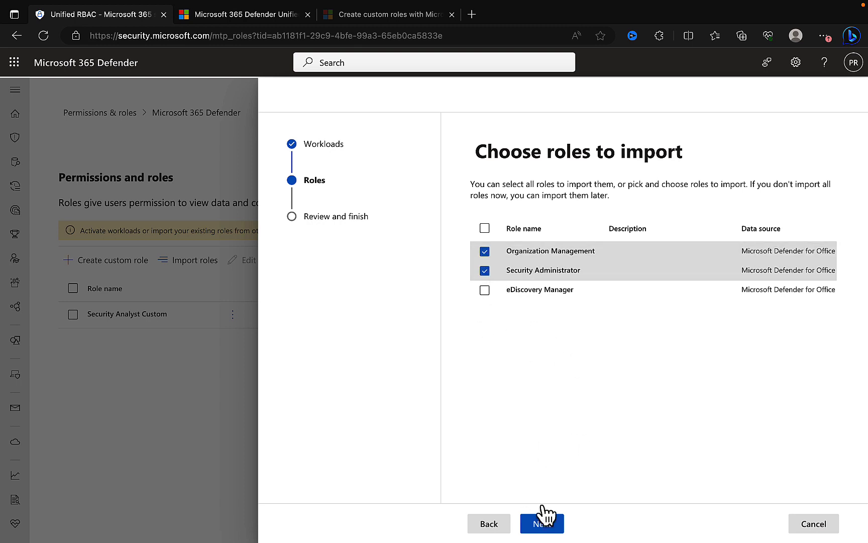
{"action": "left_click", "coordinate": [550, 525]}
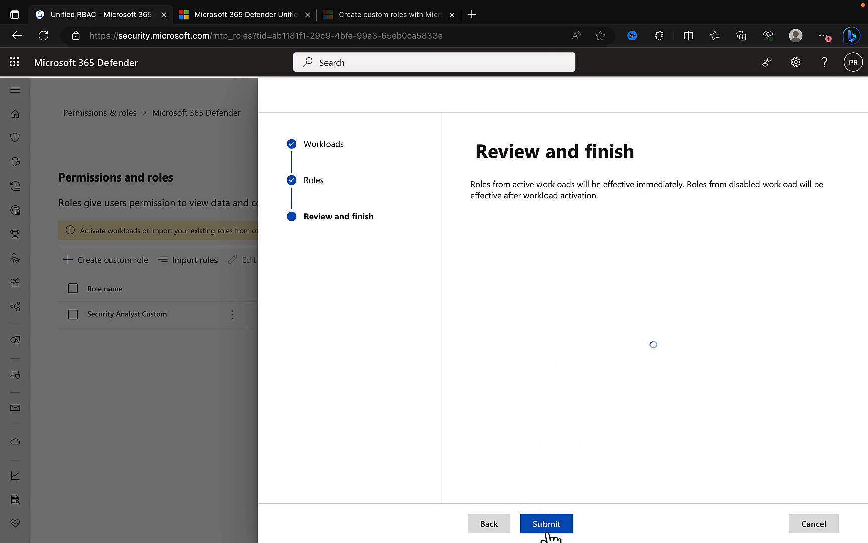
{"action": "left_click", "coordinate": [555, 527]}
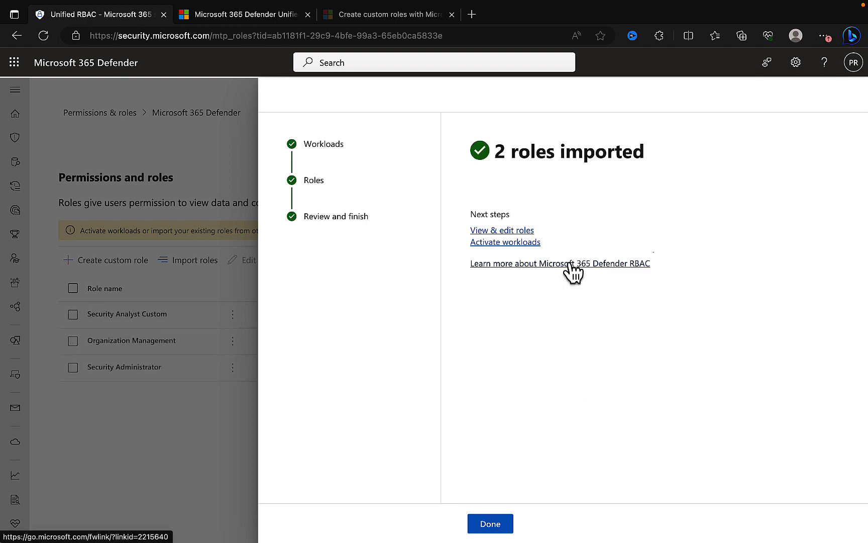
{"action": "left_click", "coordinate": [491, 526]}
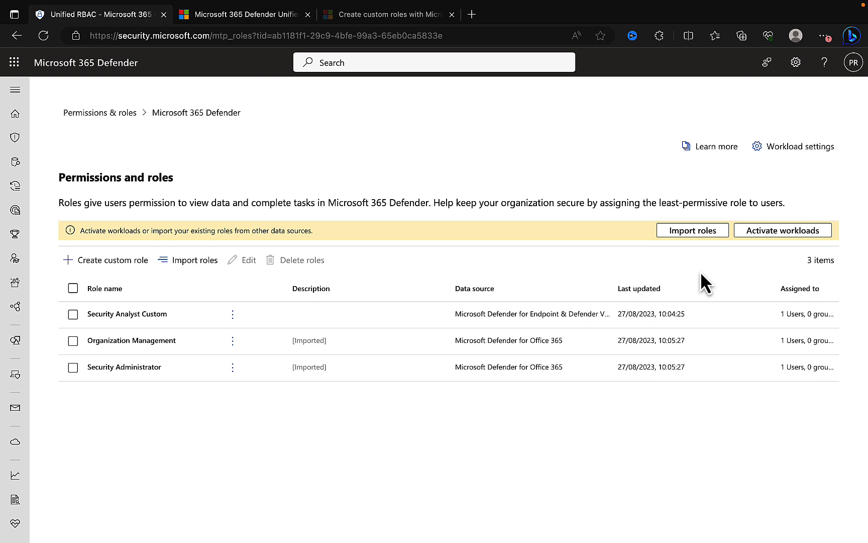
Import the eDiscovery Manager role from Email & collaboration, bringing the list to four roles.
{"action": "left_click", "coordinate": [694, 232]}
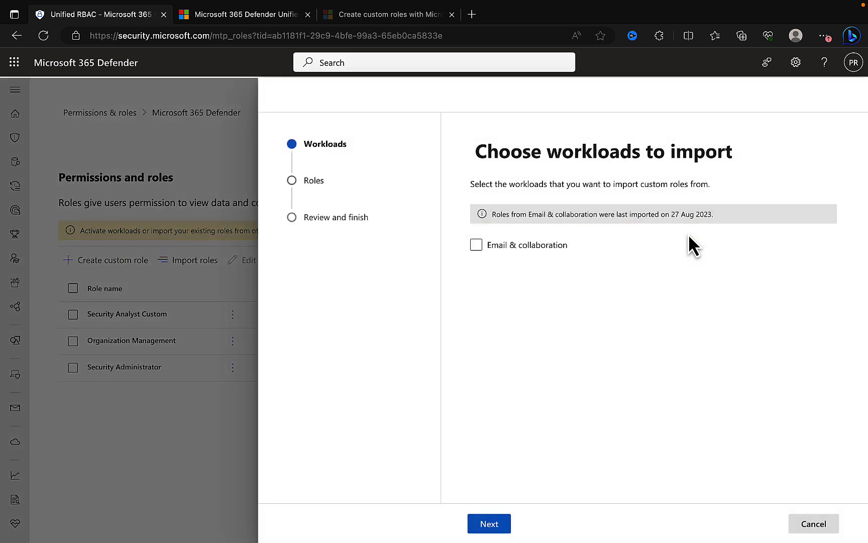
{"action": "left_click", "coordinate": [476, 244]}
{"action": "left_click", "coordinate": [489, 523]}
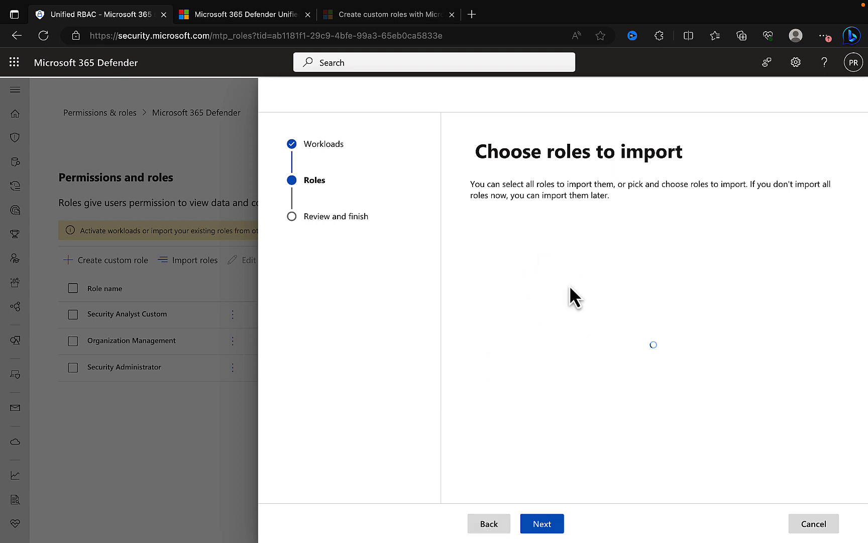
{"action": "left_click", "coordinate": [484, 289]}
{"action": "left_click", "coordinate": [533, 525]}
{"action": "left_click", "coordinate": [553, 529]}
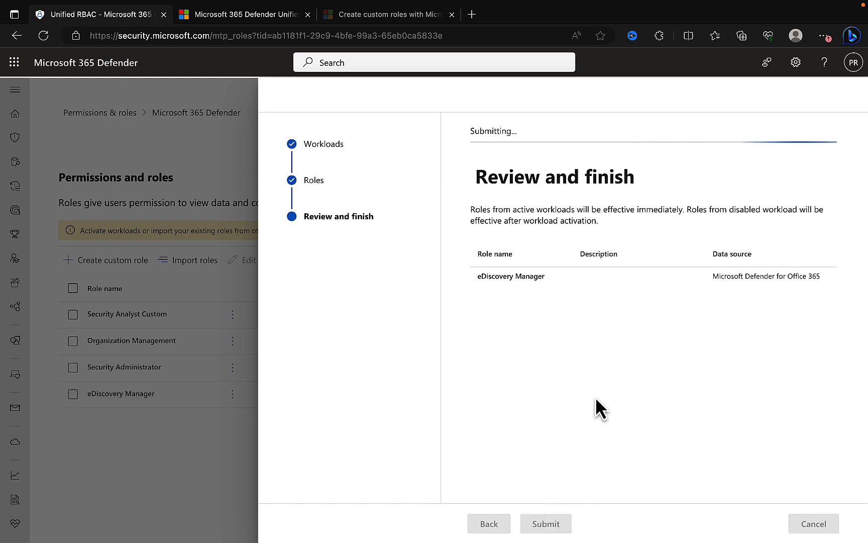
{"action": "left_click", "coordinate": [503, 525]}
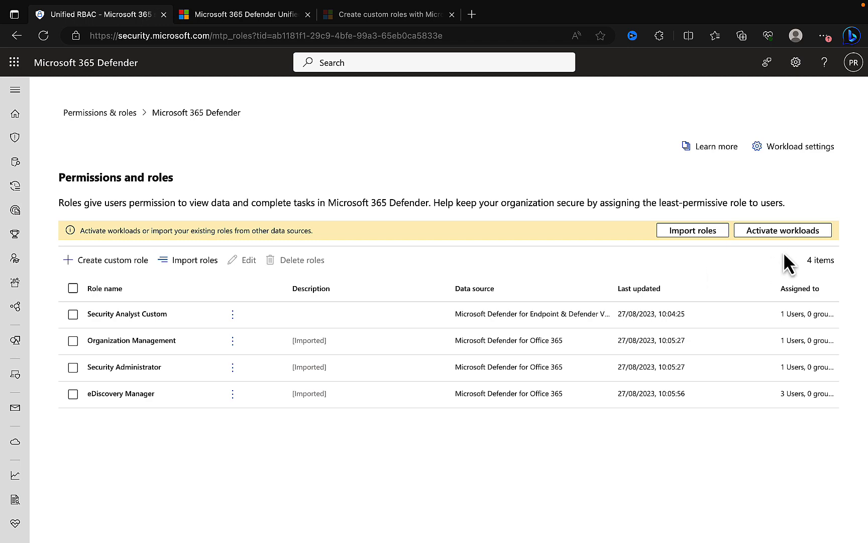
Open the Activate workloads panel for unified role-based access control.
{"action": "left_click", "coordinate": [783, 233]}
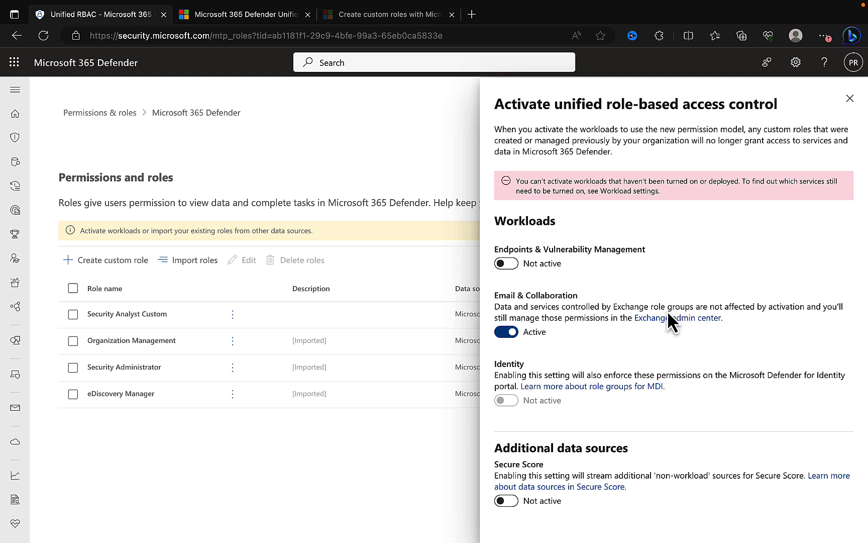
Turn on Endpoints & Vulnerability Management and the Secure Score additional data source.
{"action": "left_click", "coordinate": [507, 263]}
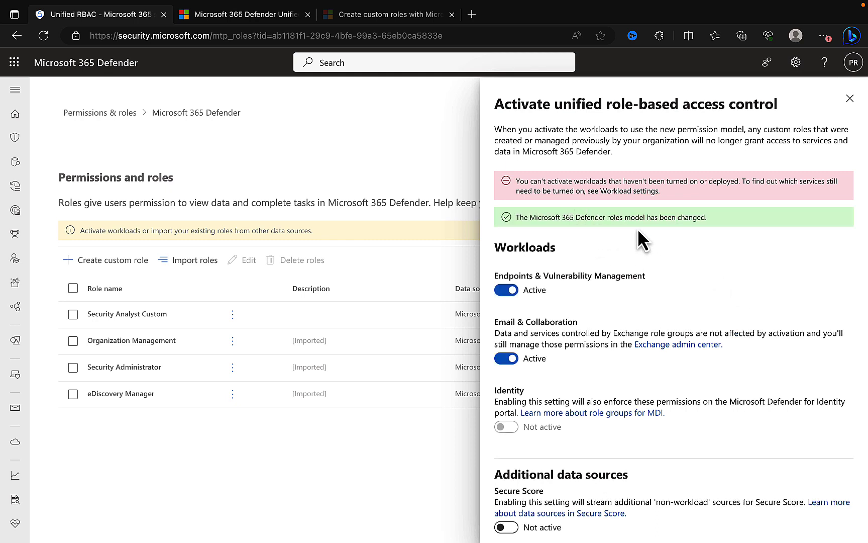
{"action": "scroll", "coordinate": [680, 251], "scroll_direction": "down", "scroll_amount": 1}
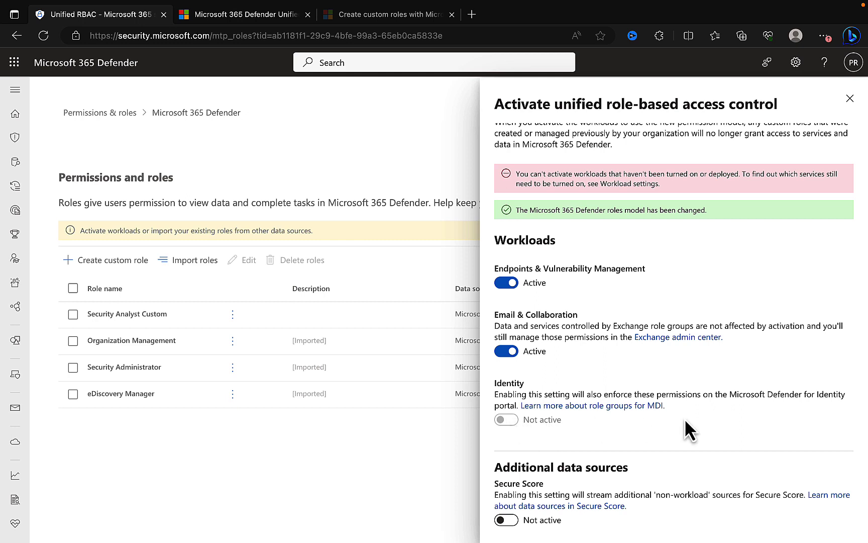
{"action": "scroll", "coordinate": [685, 419], "scroll_direction": "up", "scroll_amount": 1}
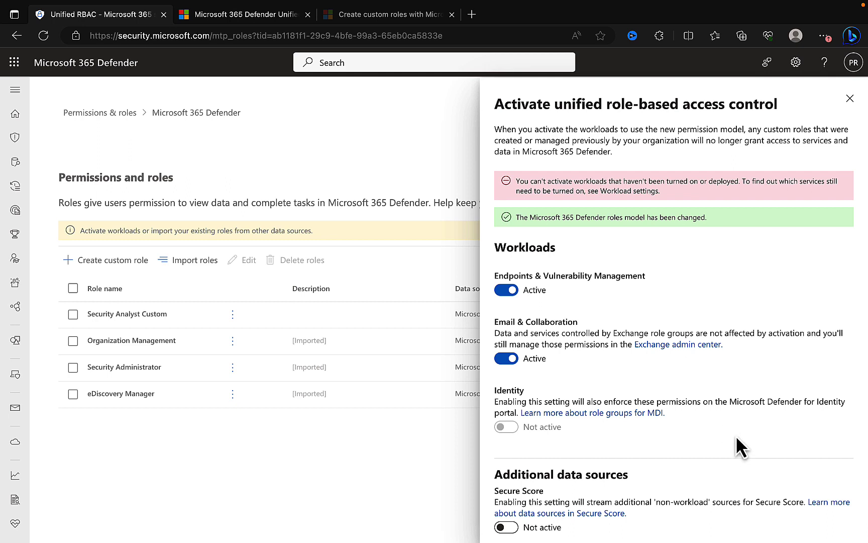
{"action": "scroll", "coordinate": [737, 437], "scroll_direction": "down", "scroll_amount": 1}
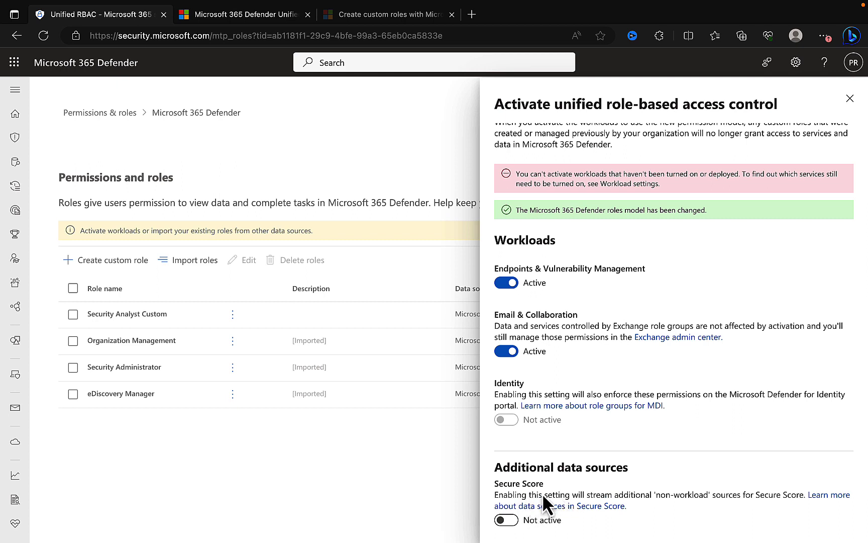
{"action": "left_click", "coordinate": [504, 518]}
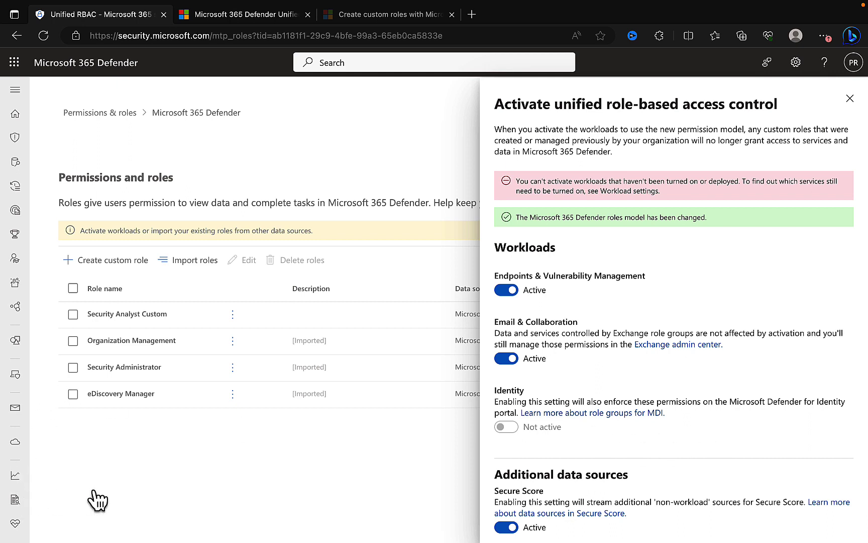
{"action": "scroll", "coordinate": [693, 419], "scroll_direction": "down", "scroll_amount": 1}
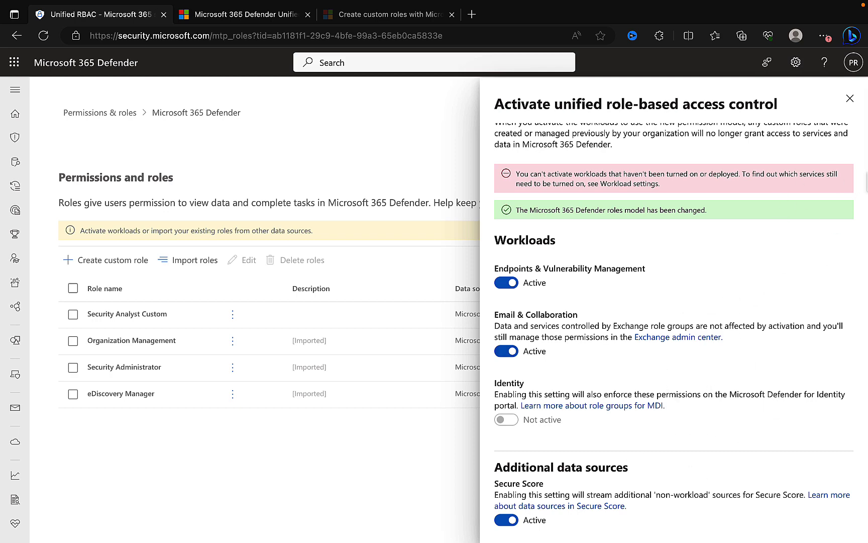
Review the Workload settings page, then return to the Microsoft 365 Defender Account settings.
{"action": "left_click", "coordinate": [849, 98]}
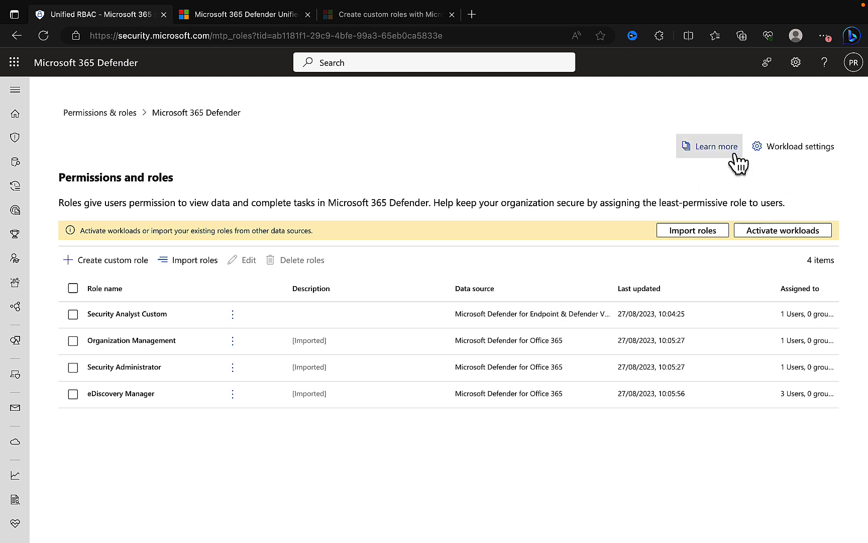
{"action": "left_click", "coordinate": [803, 148]}
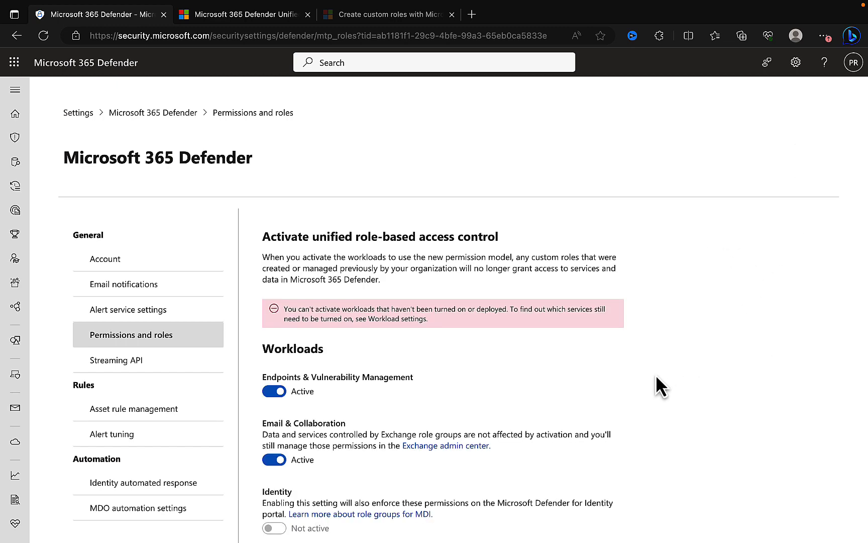
{"action": "scroll", "coordinate": [655, 377], "scroll_direction": "down", "scroll_amount": 3}
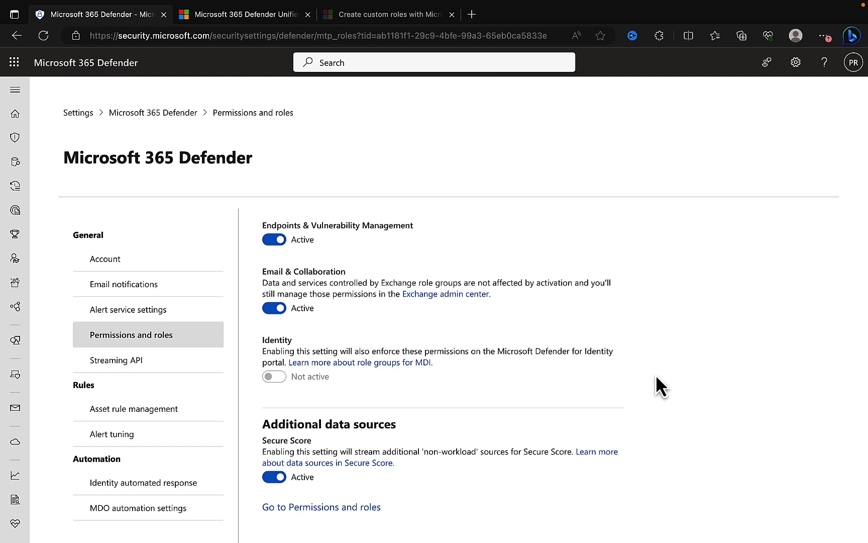
{"action": "scroll", "coordinate": [655, 375], "scroll_direction": "up", "scroll_amount": 3}
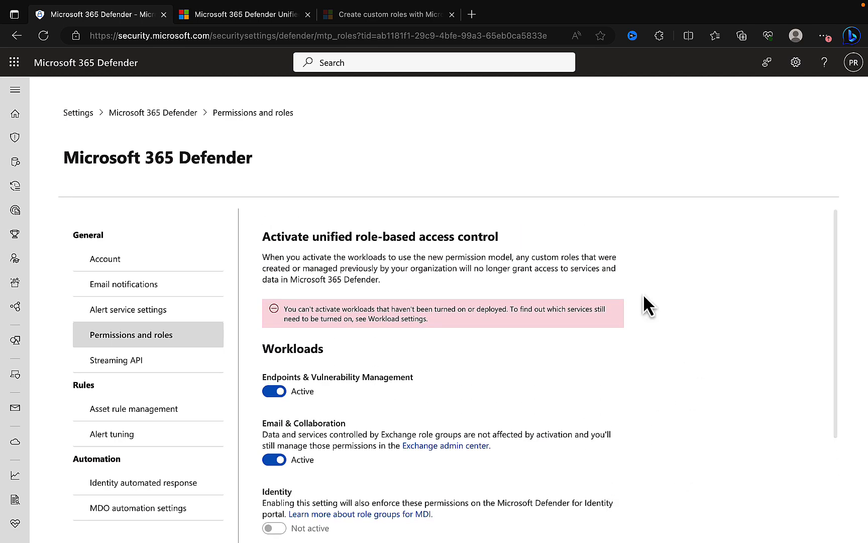
{"action": "left_click", "coordinate": [165, 123]}
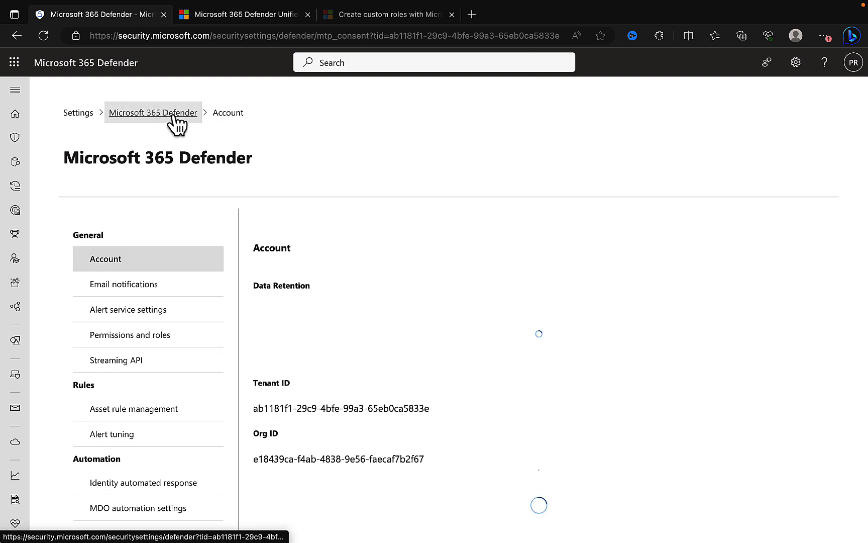
Go through Permissions to the Microsoft 365 Defender Roles link.
{"action": "left_click", "coordinate": [14, 92]}
{"action": "scroll", "coordinate": [60, 360], "scroll_direction": "down", "scroll_amount": 12}
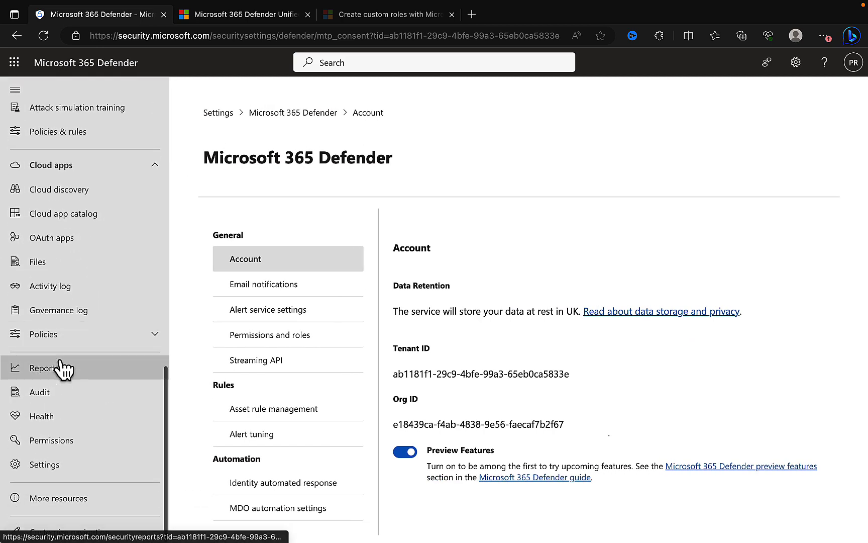
{"action": "left_click", "coordinate": [79, 446]}
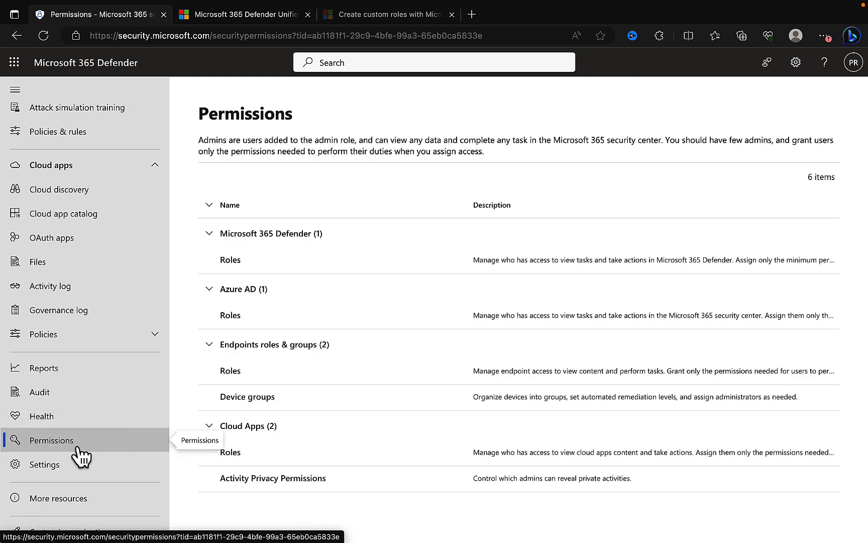
{"action": "left_click", "coordinate": [230, 260]}
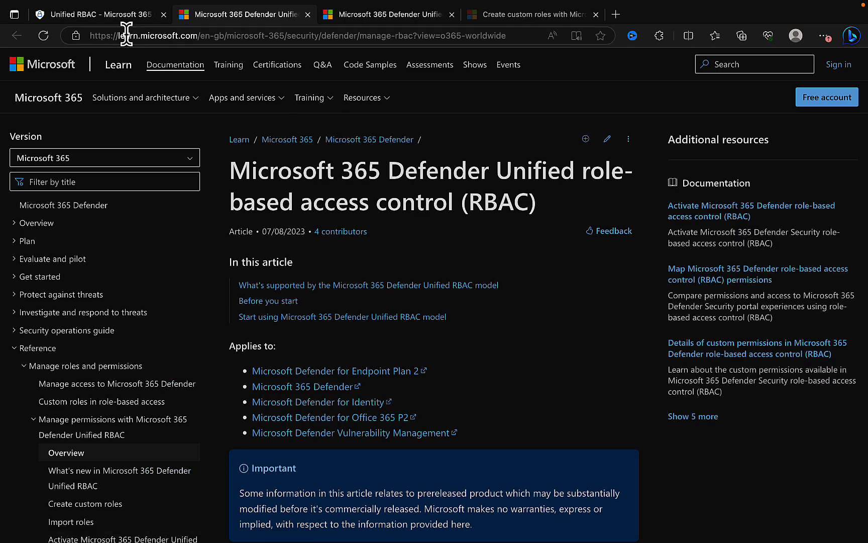
Switch back to the Unified RBAC browser tab showing the four Defender roles.
{"action": "left_click", "coordinate": [120, 15]}
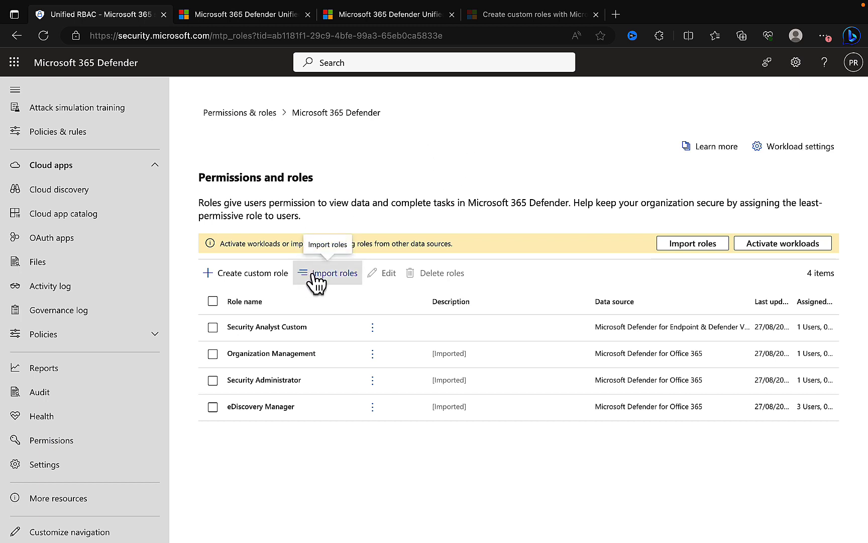
Select the Security Analyst Custom role in the roles table.
{"action": "left_click", "coordinate": [213, 328]}
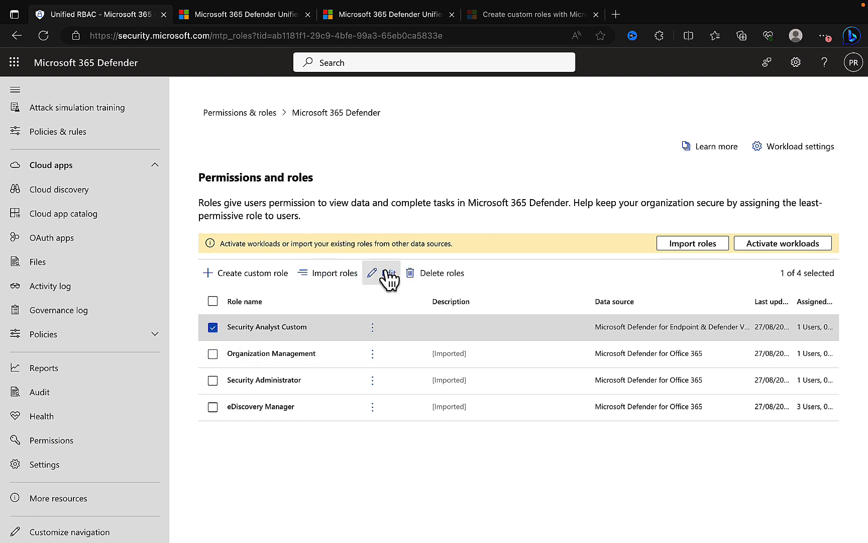